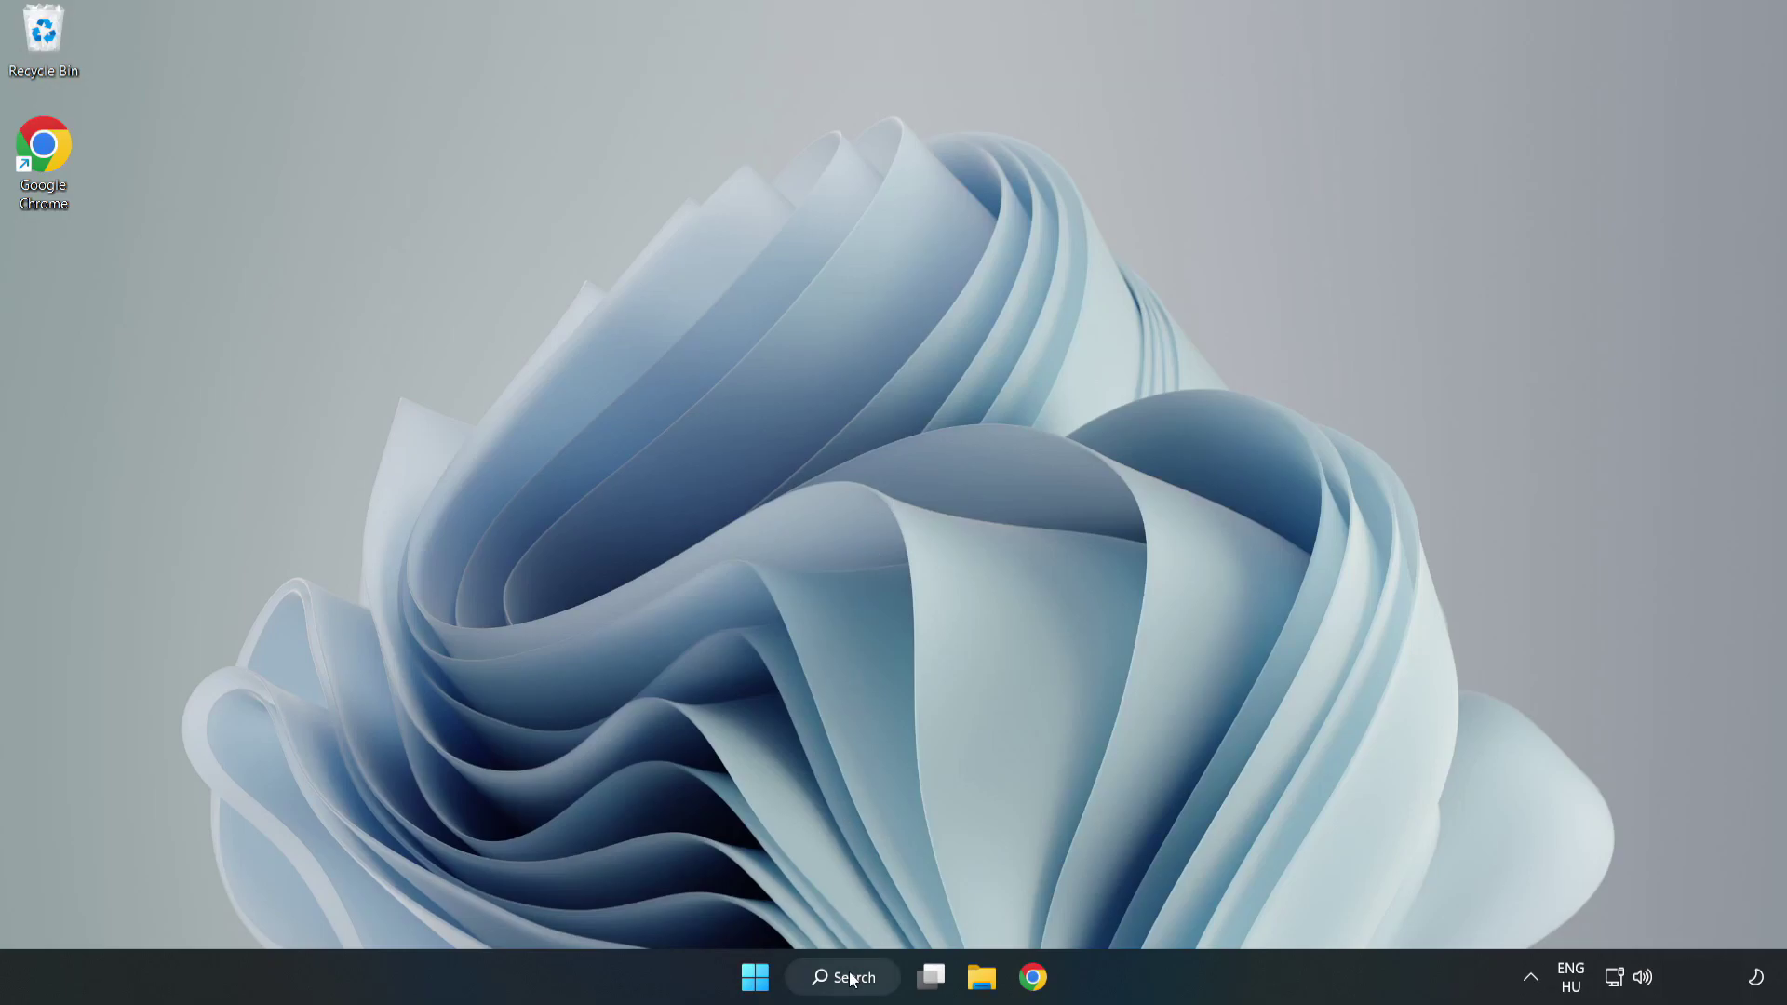
Step: Search Windows for 'device manager' and open Device Manager from the results
click(821, 975)
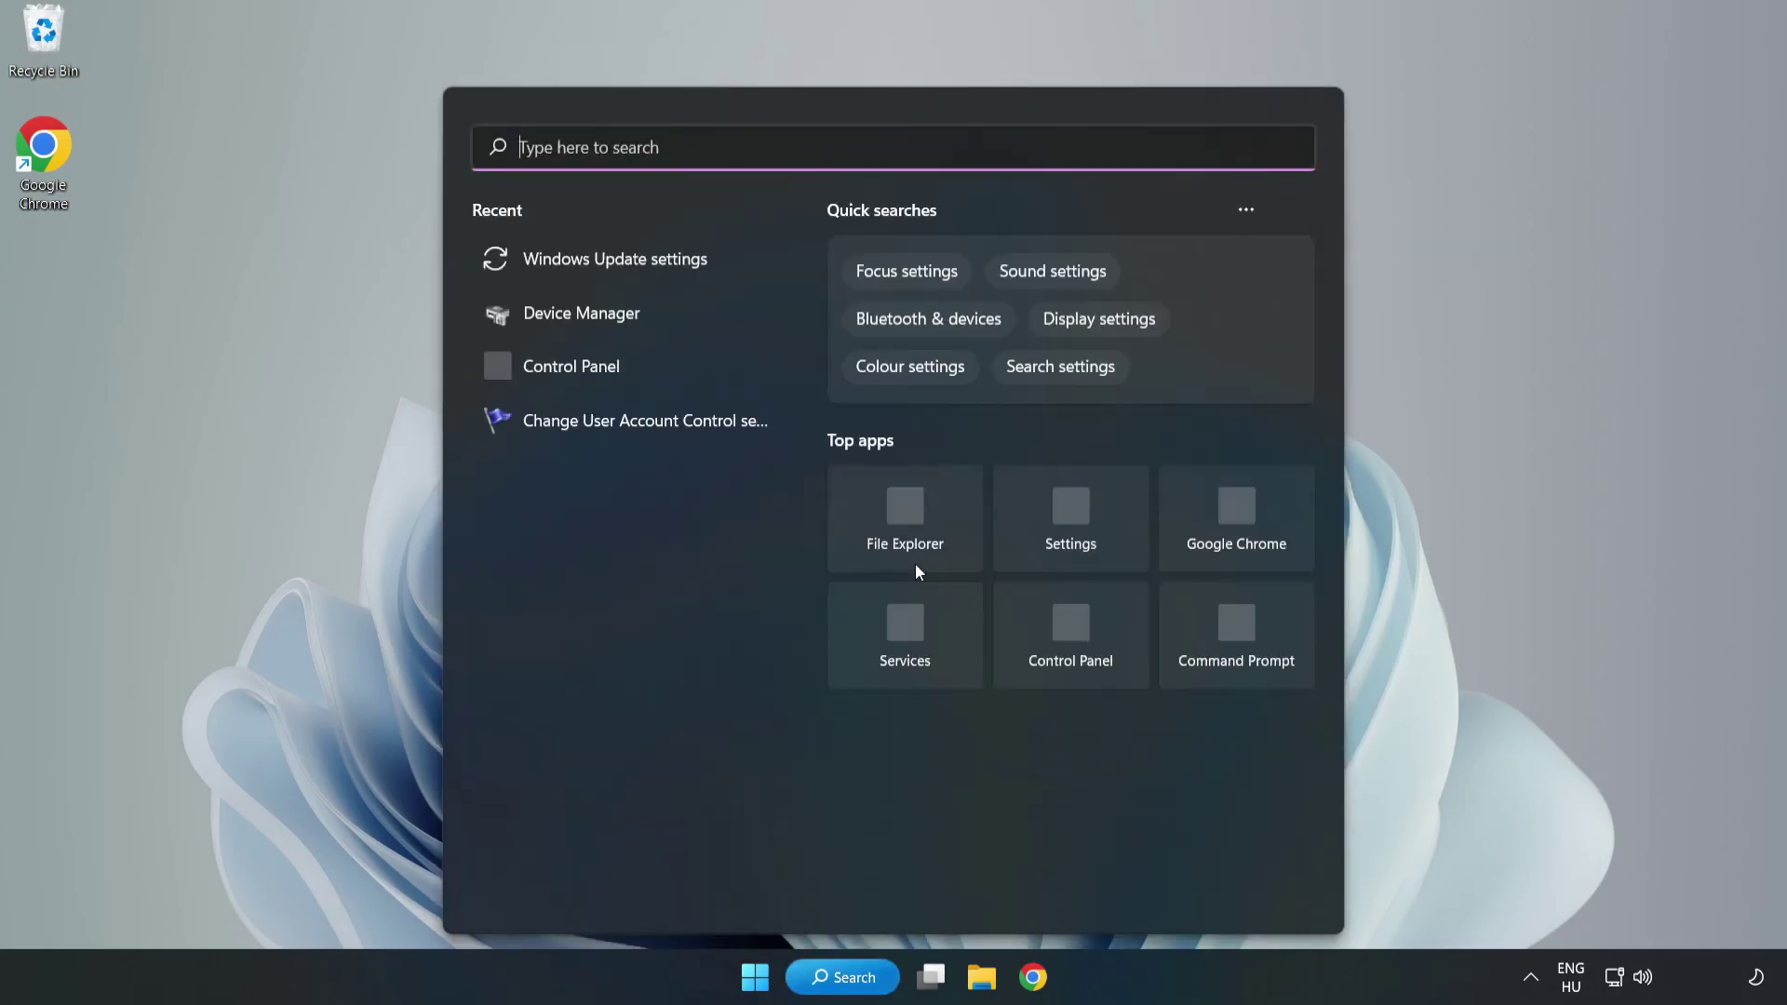
text(device m)
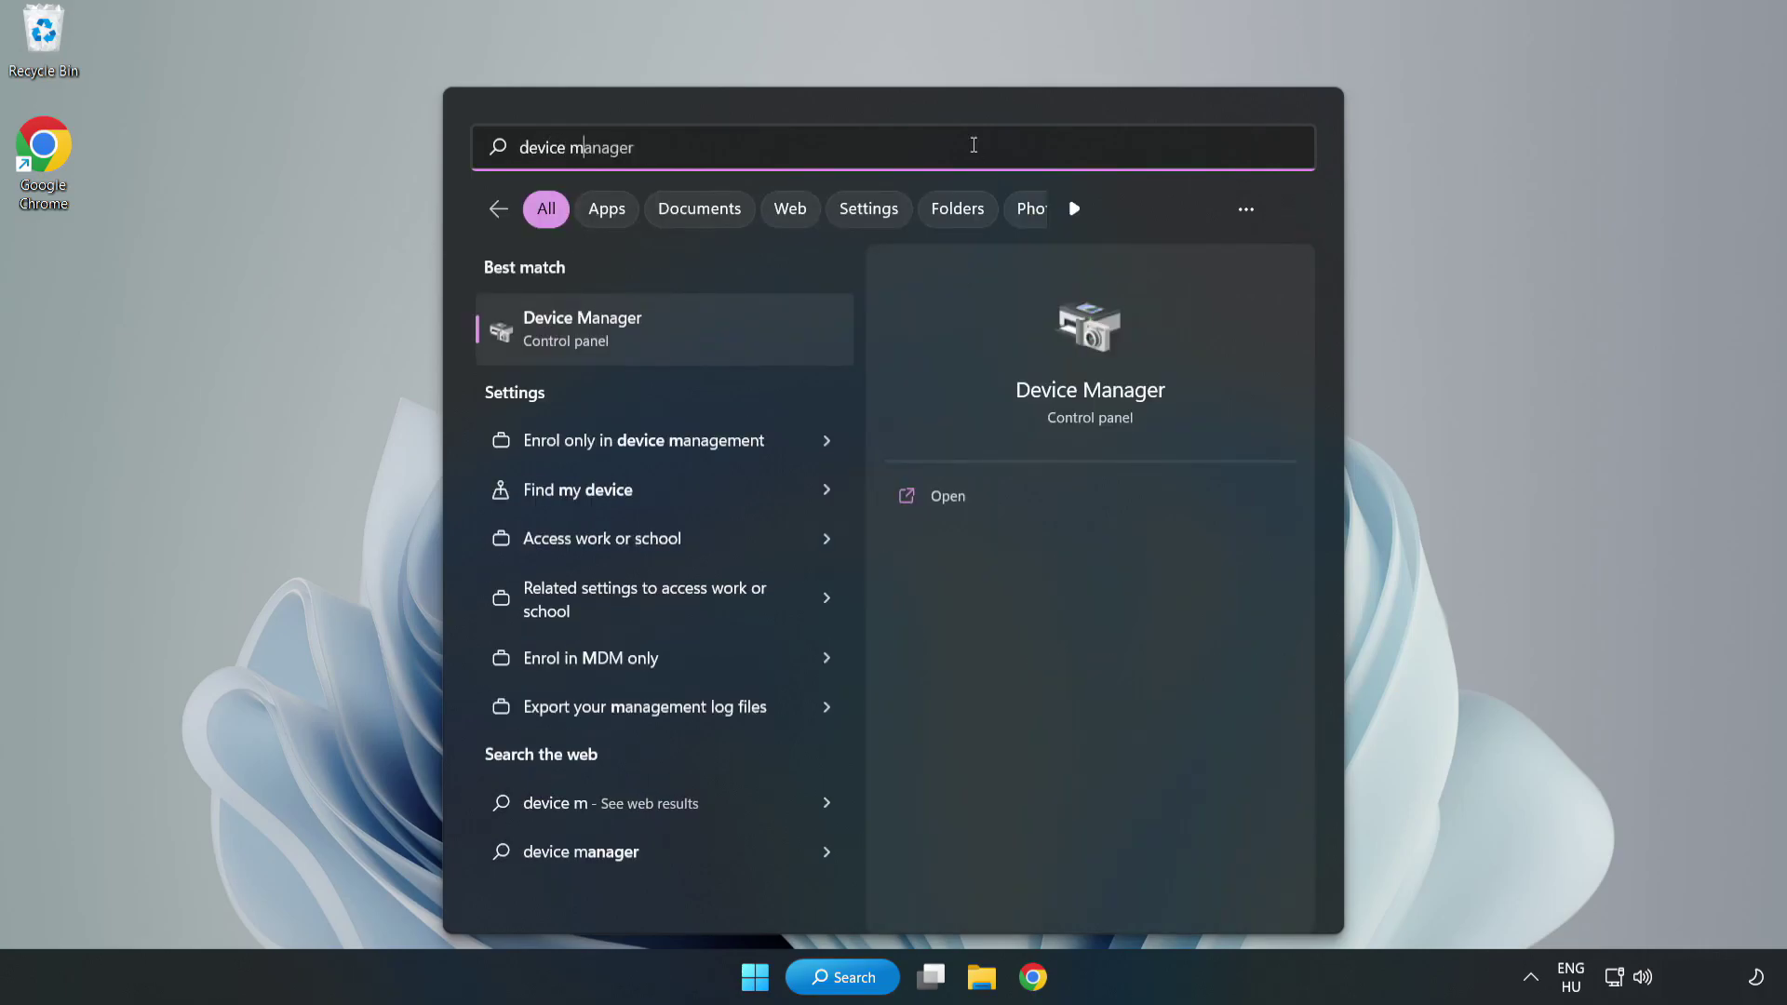
text(anager)
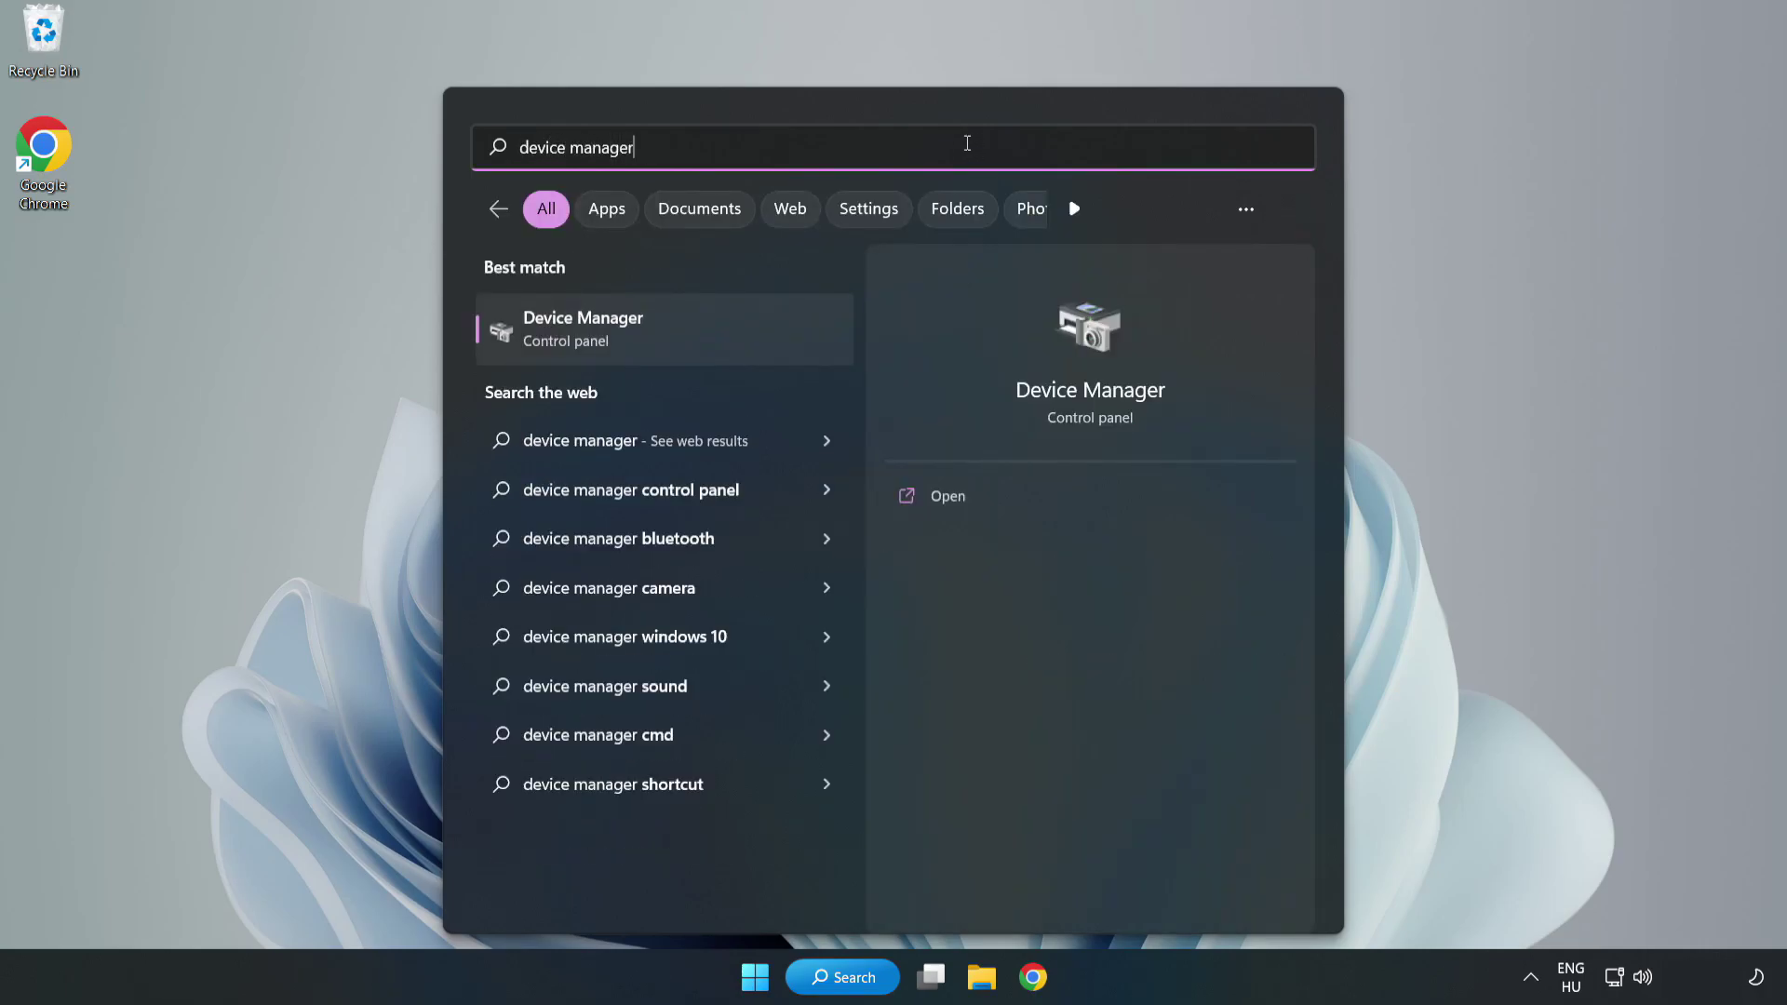
click(664, 339)
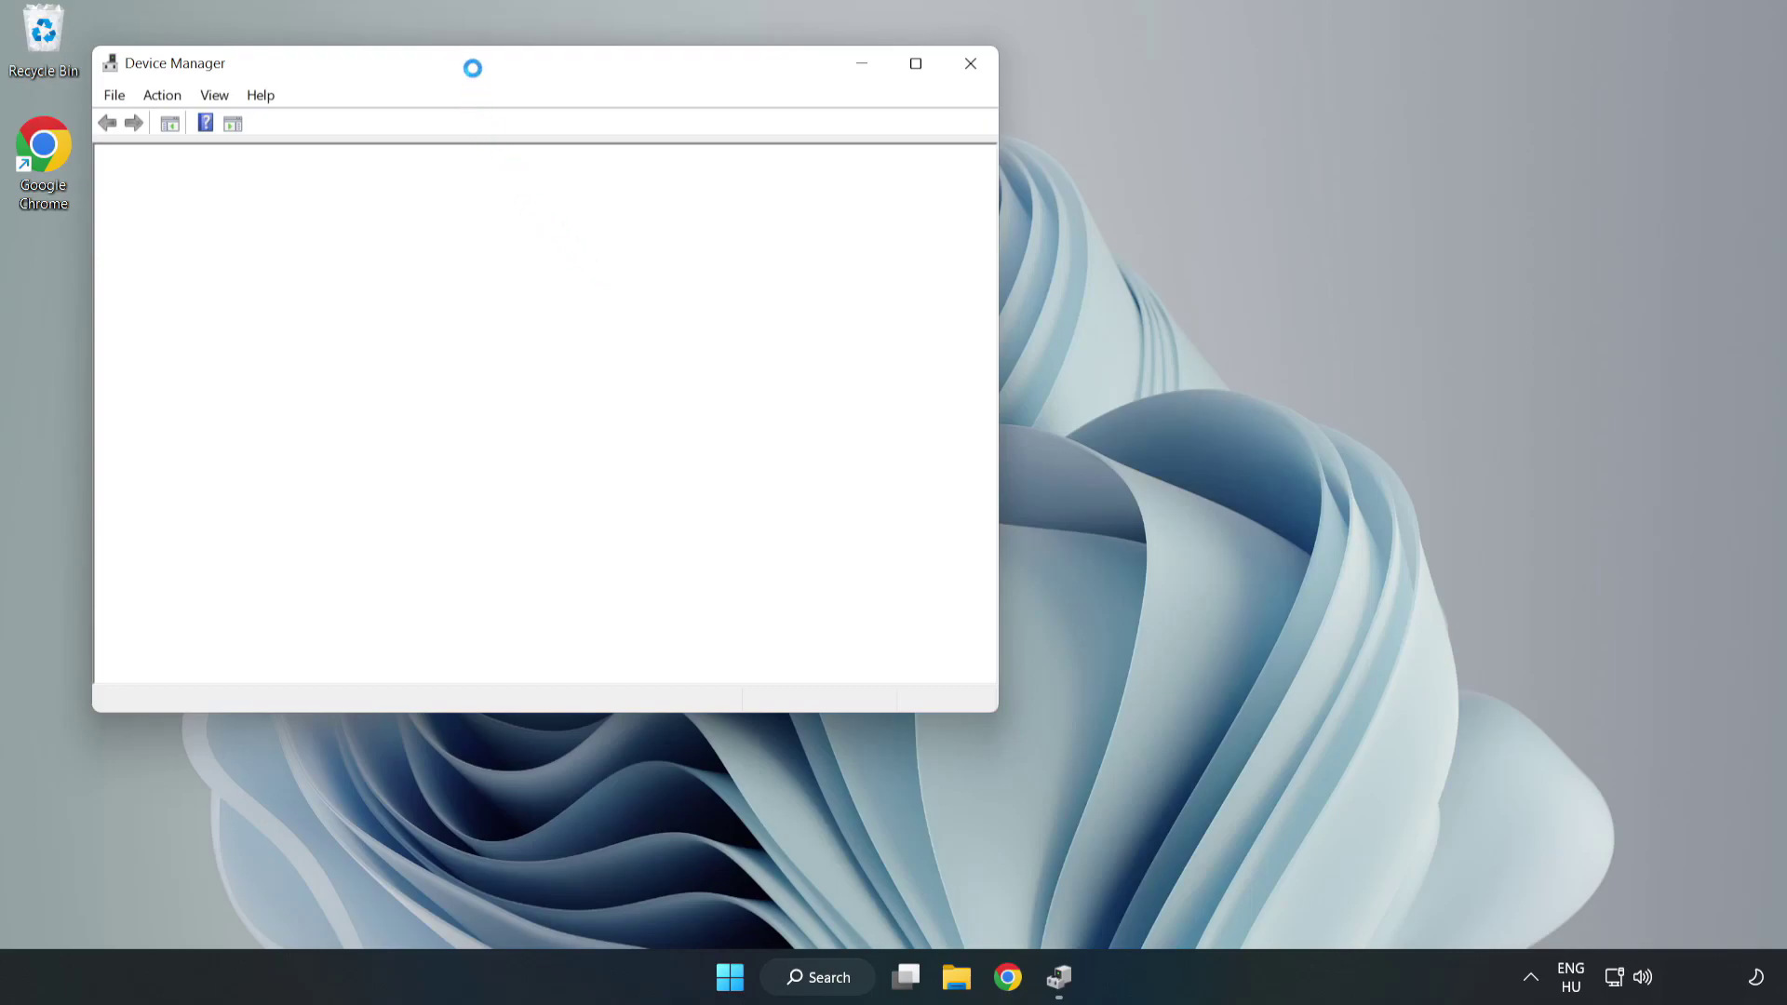
Step: Auto-search a driver for the VMware SVGA 3D adapter, confirming the best is installed, then close Device Manager
drag(480, 69, 799, 161)
click(554, 354)
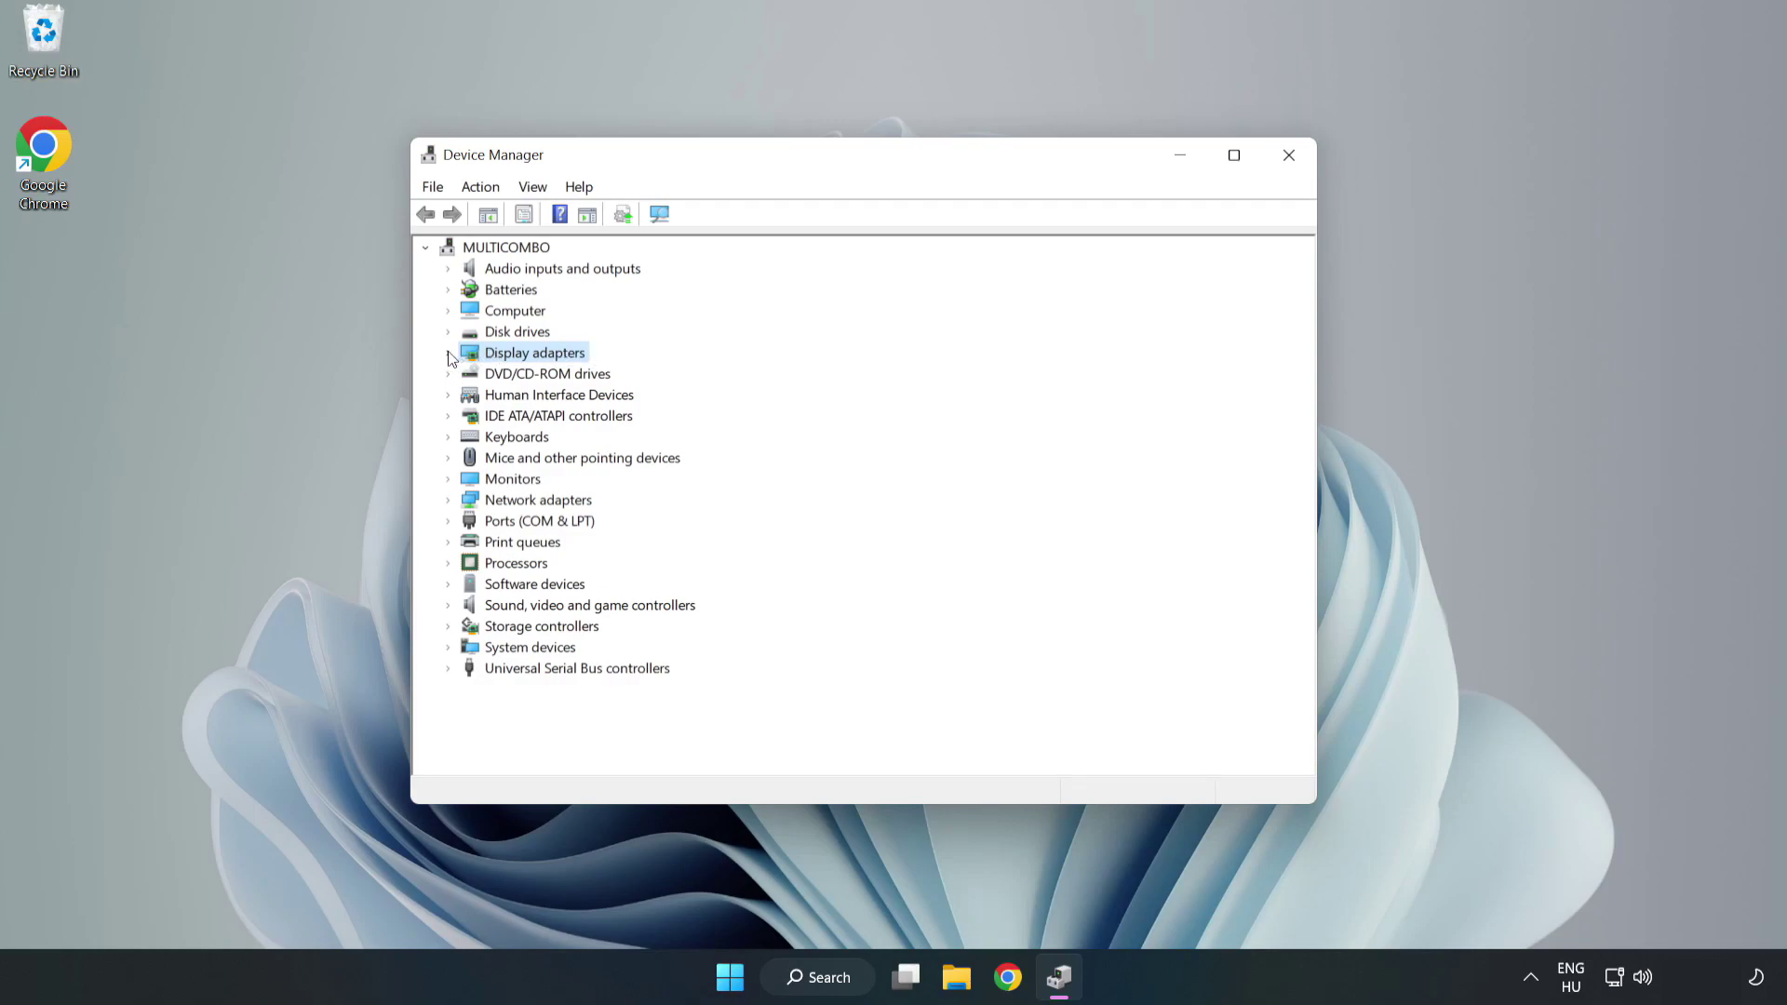
click(449, 355)
click(498, 376)
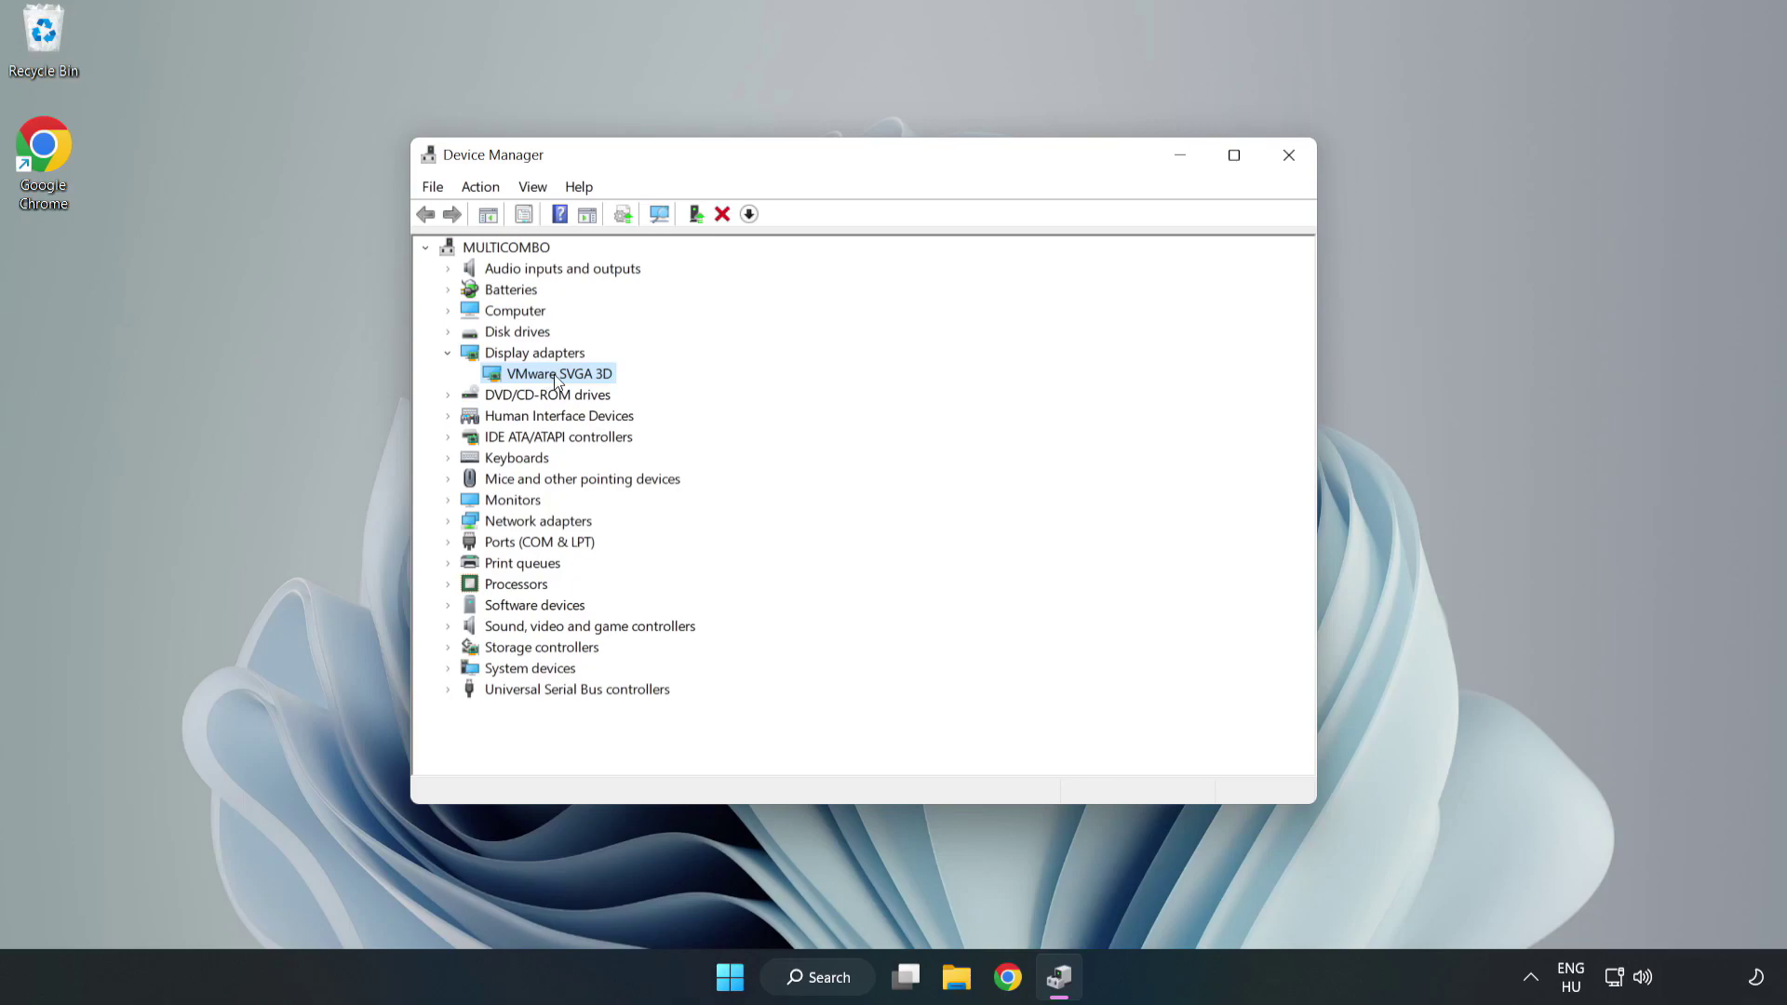
right_click(555, 382)
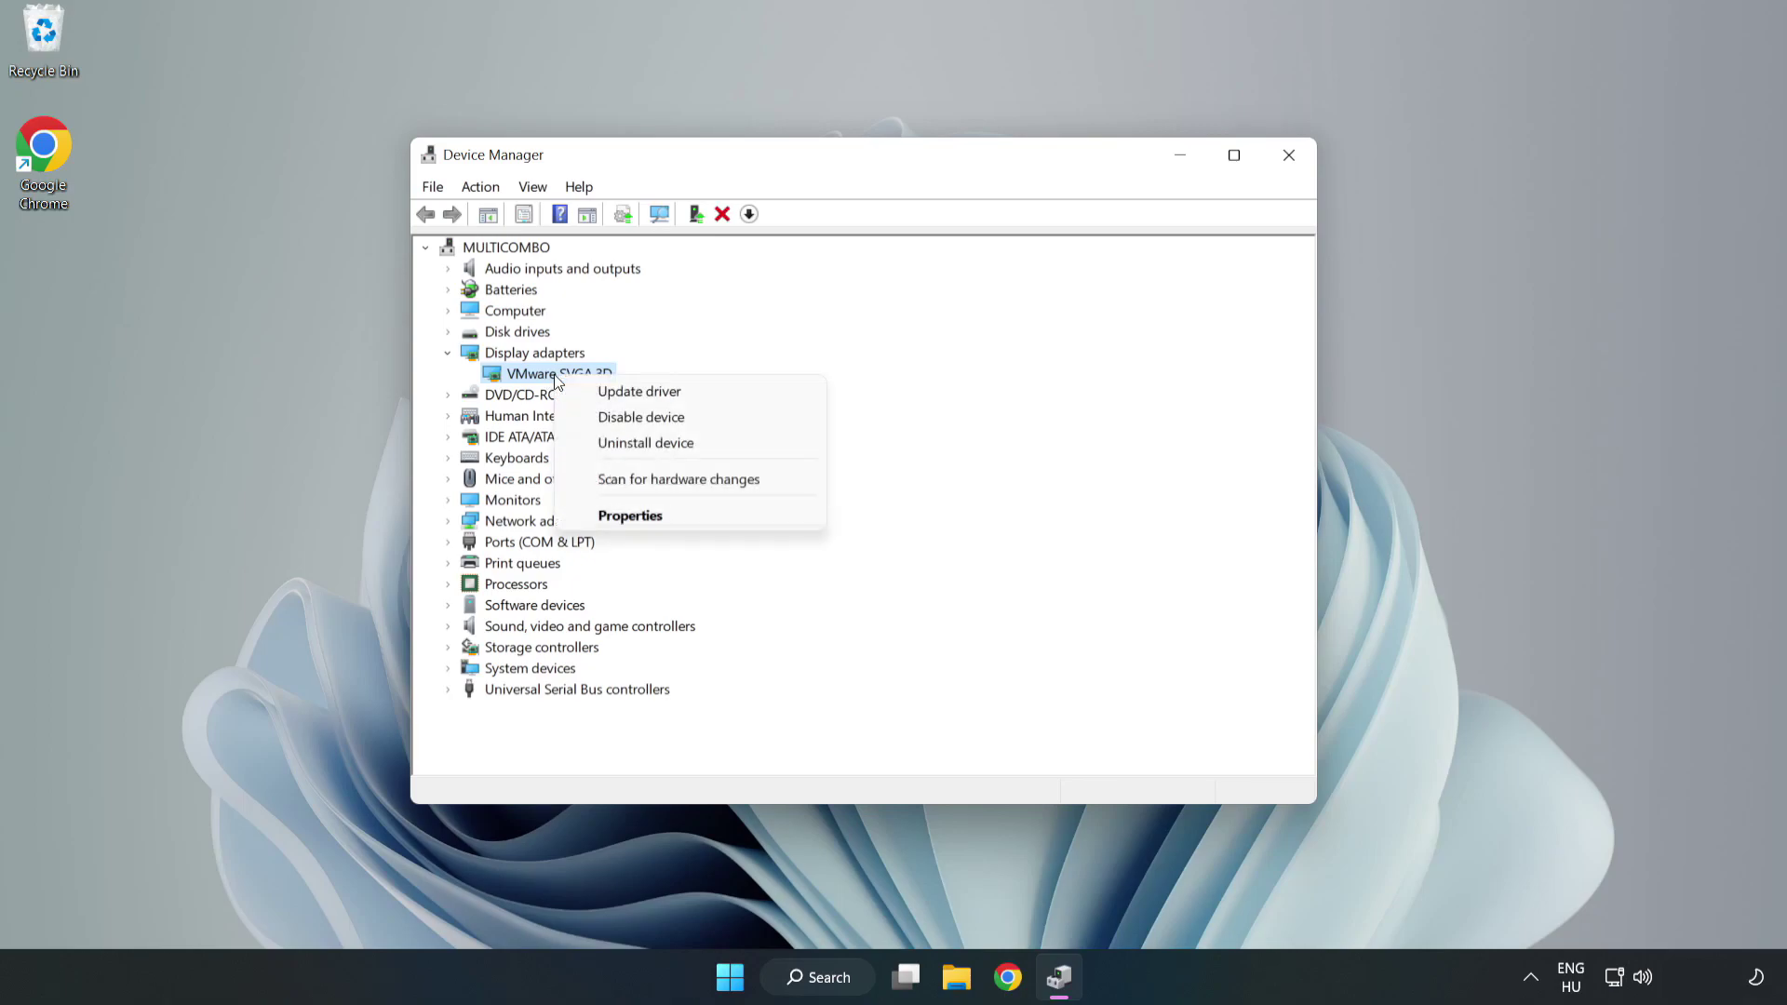
click(693, 400)
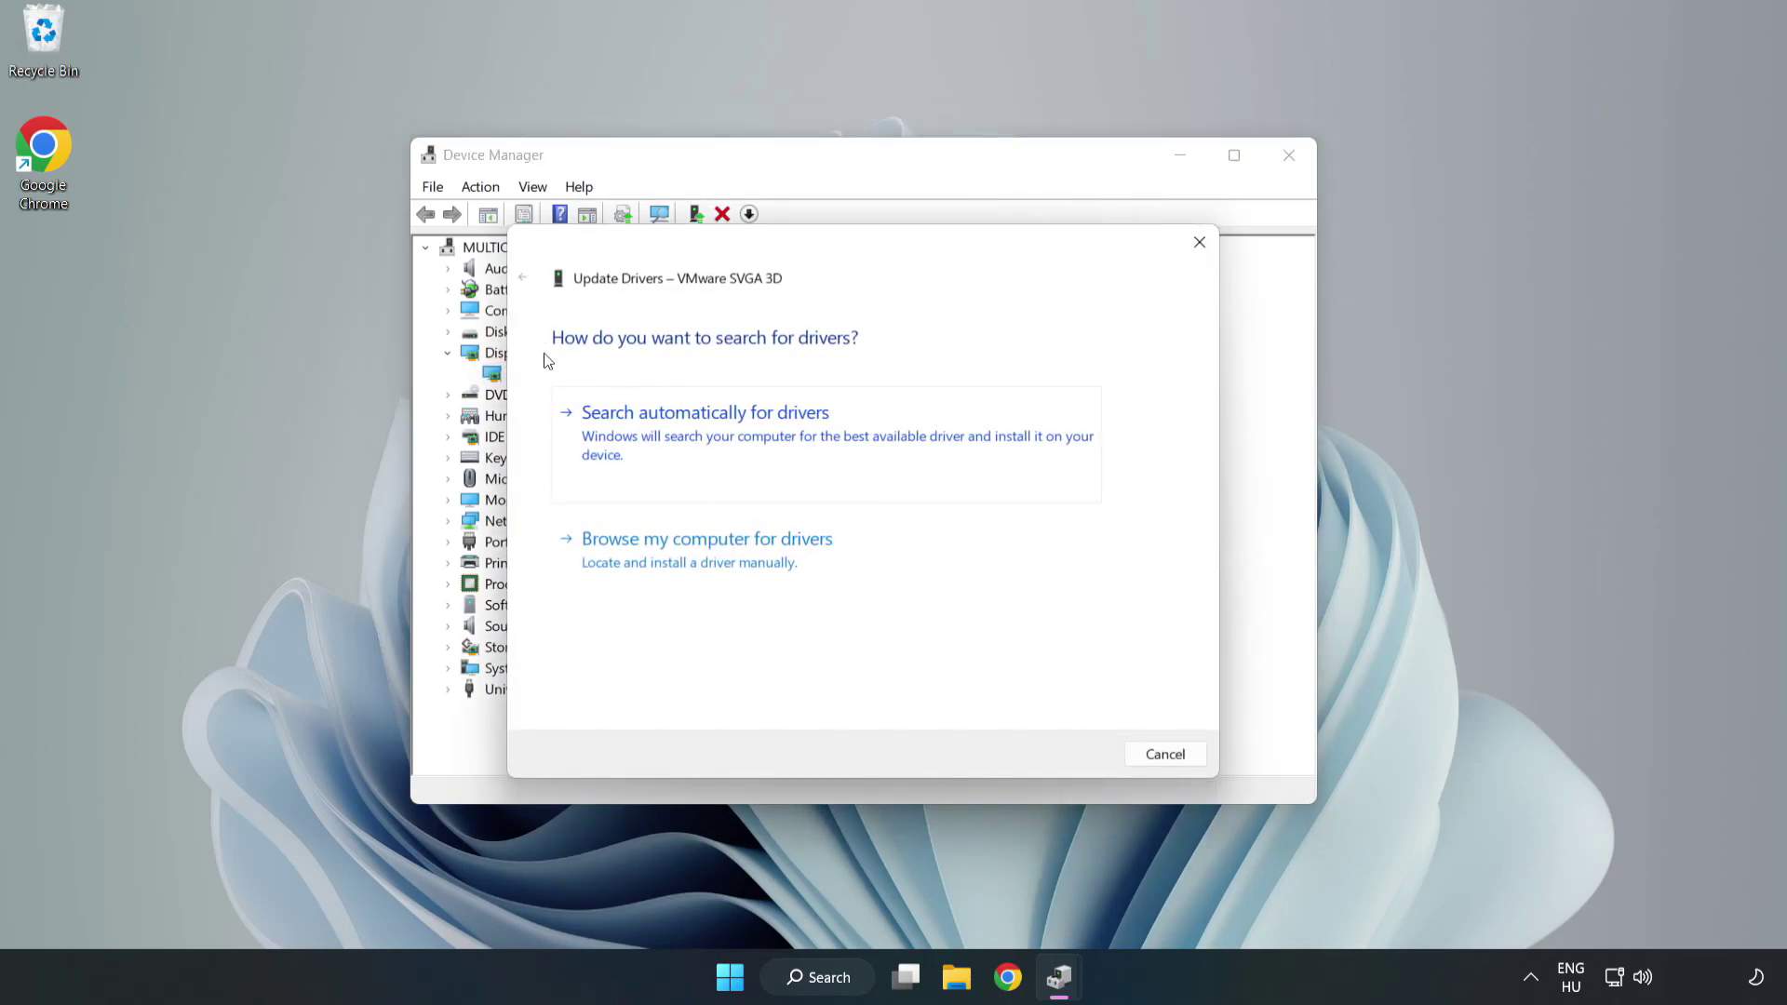
click(710, 435)
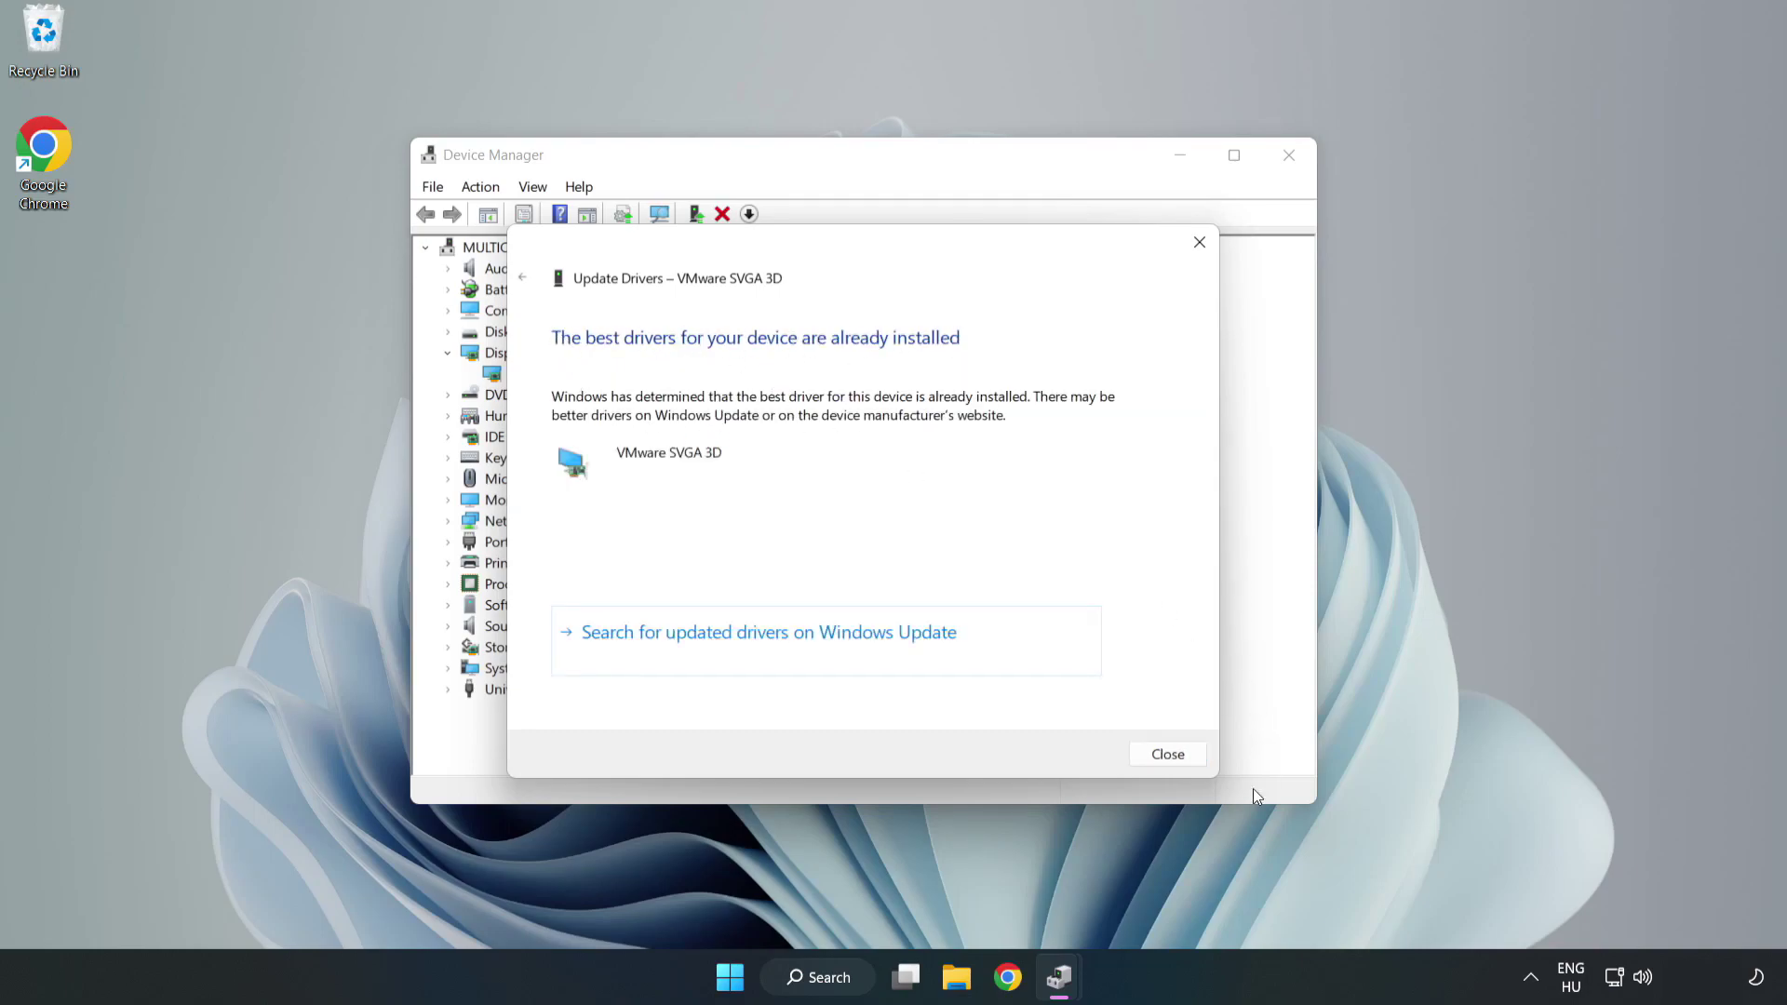
click(1167, 754)
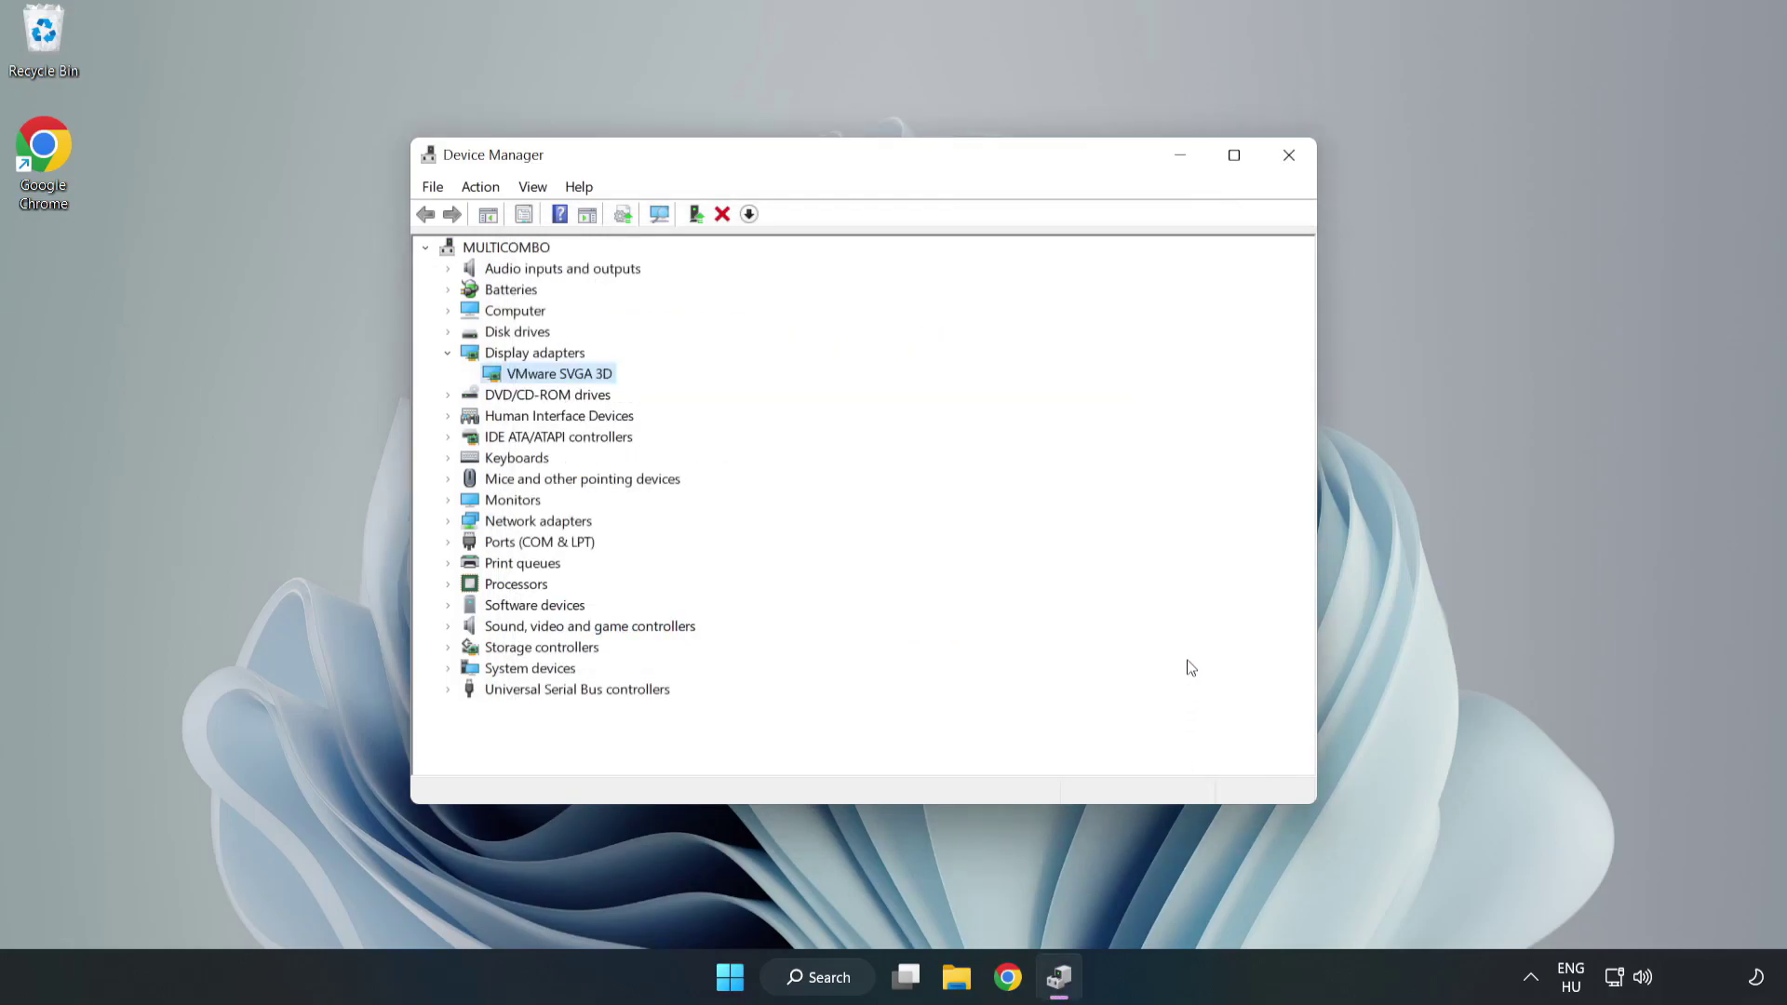
click(1290, 160)
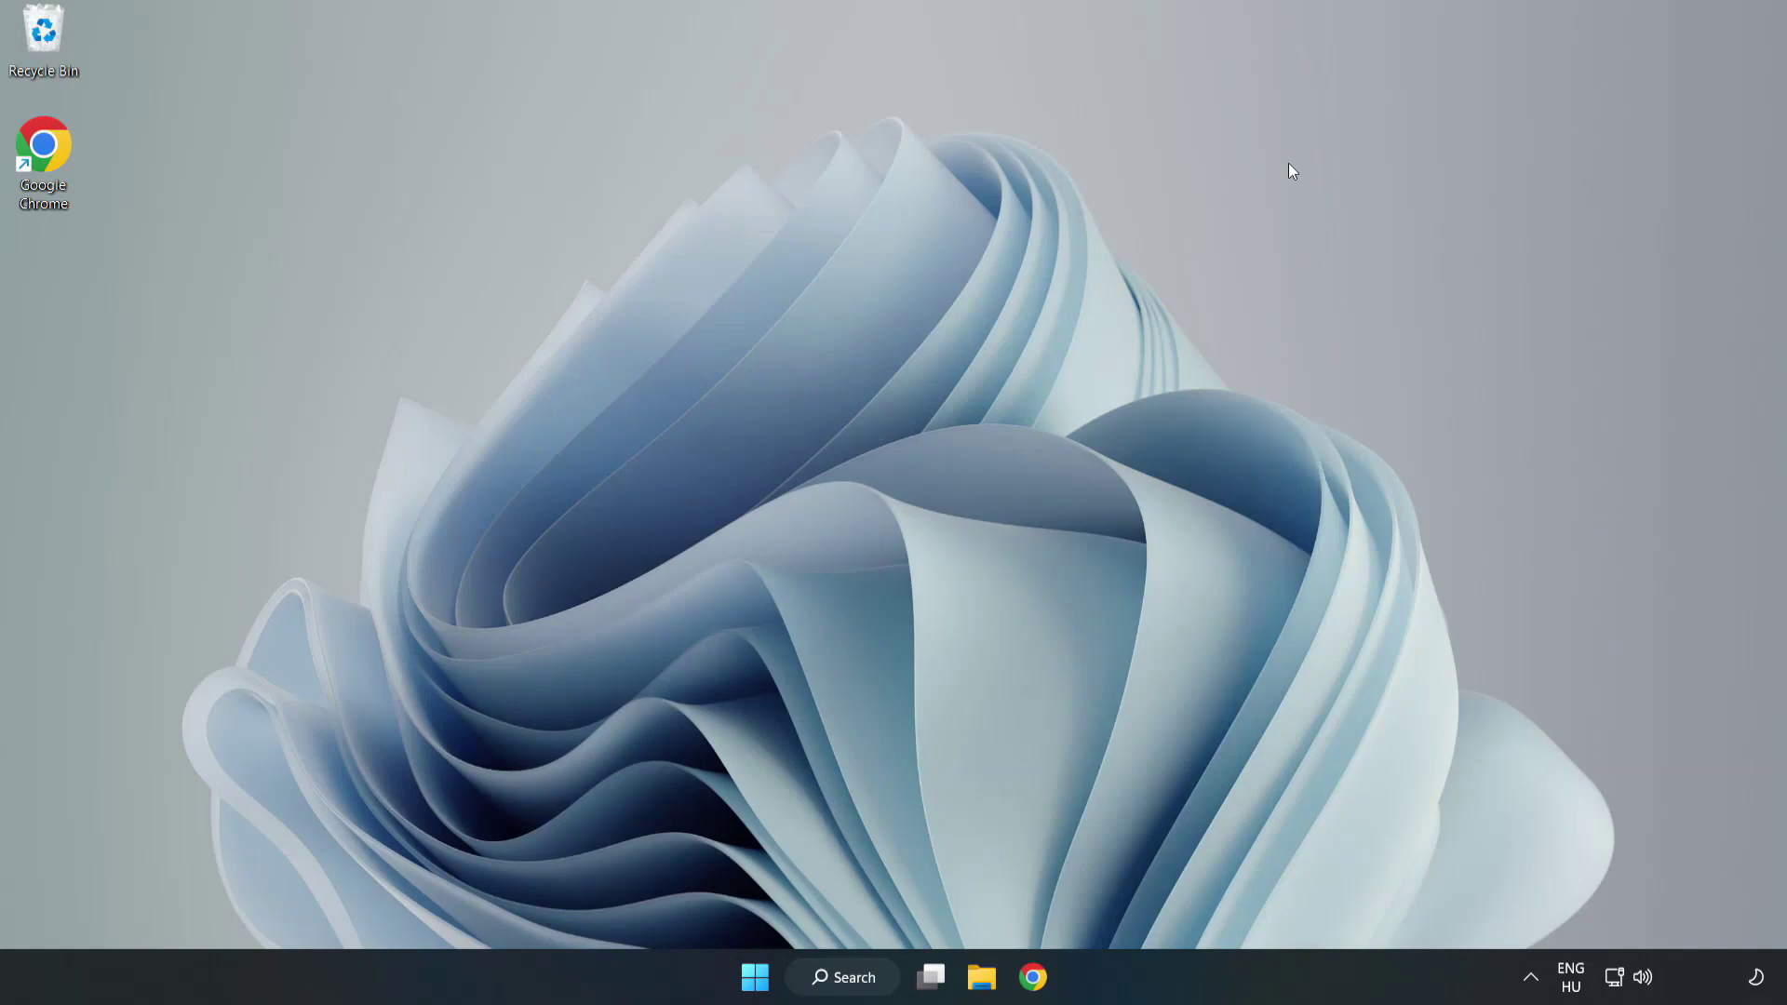
Step: Search Windows for 'updates' and open the Windows Update settings page
click(853, 987)
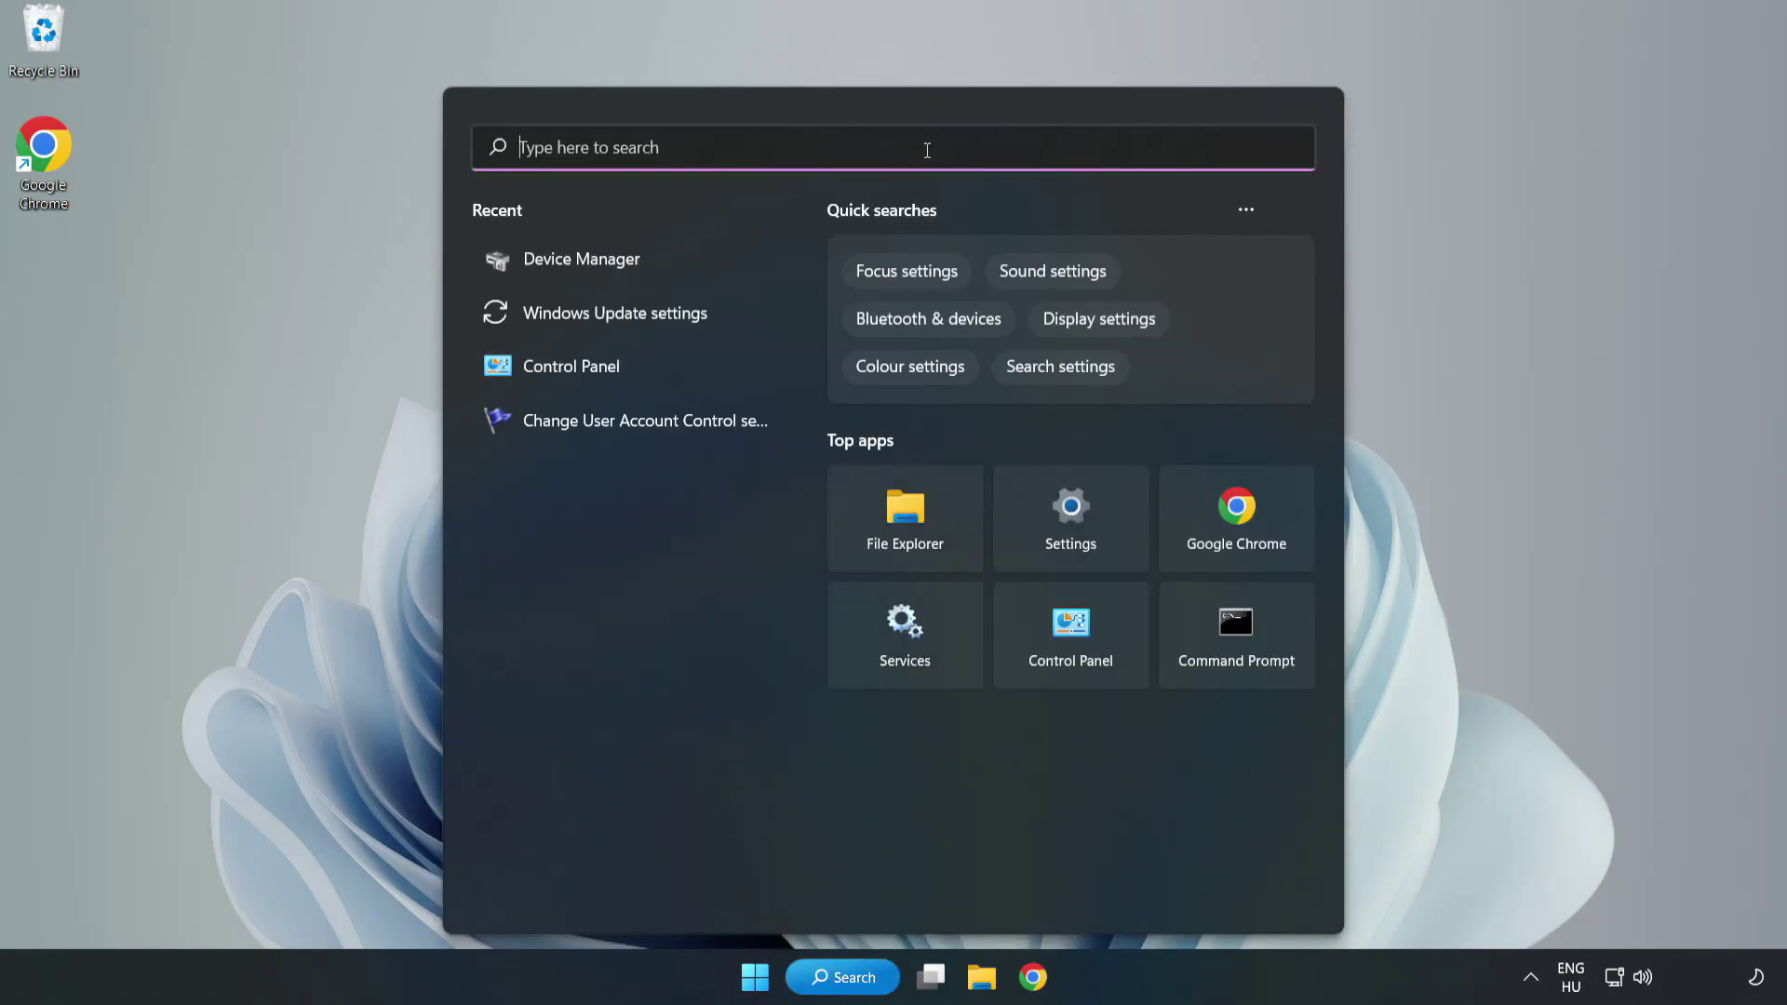
text(updates)
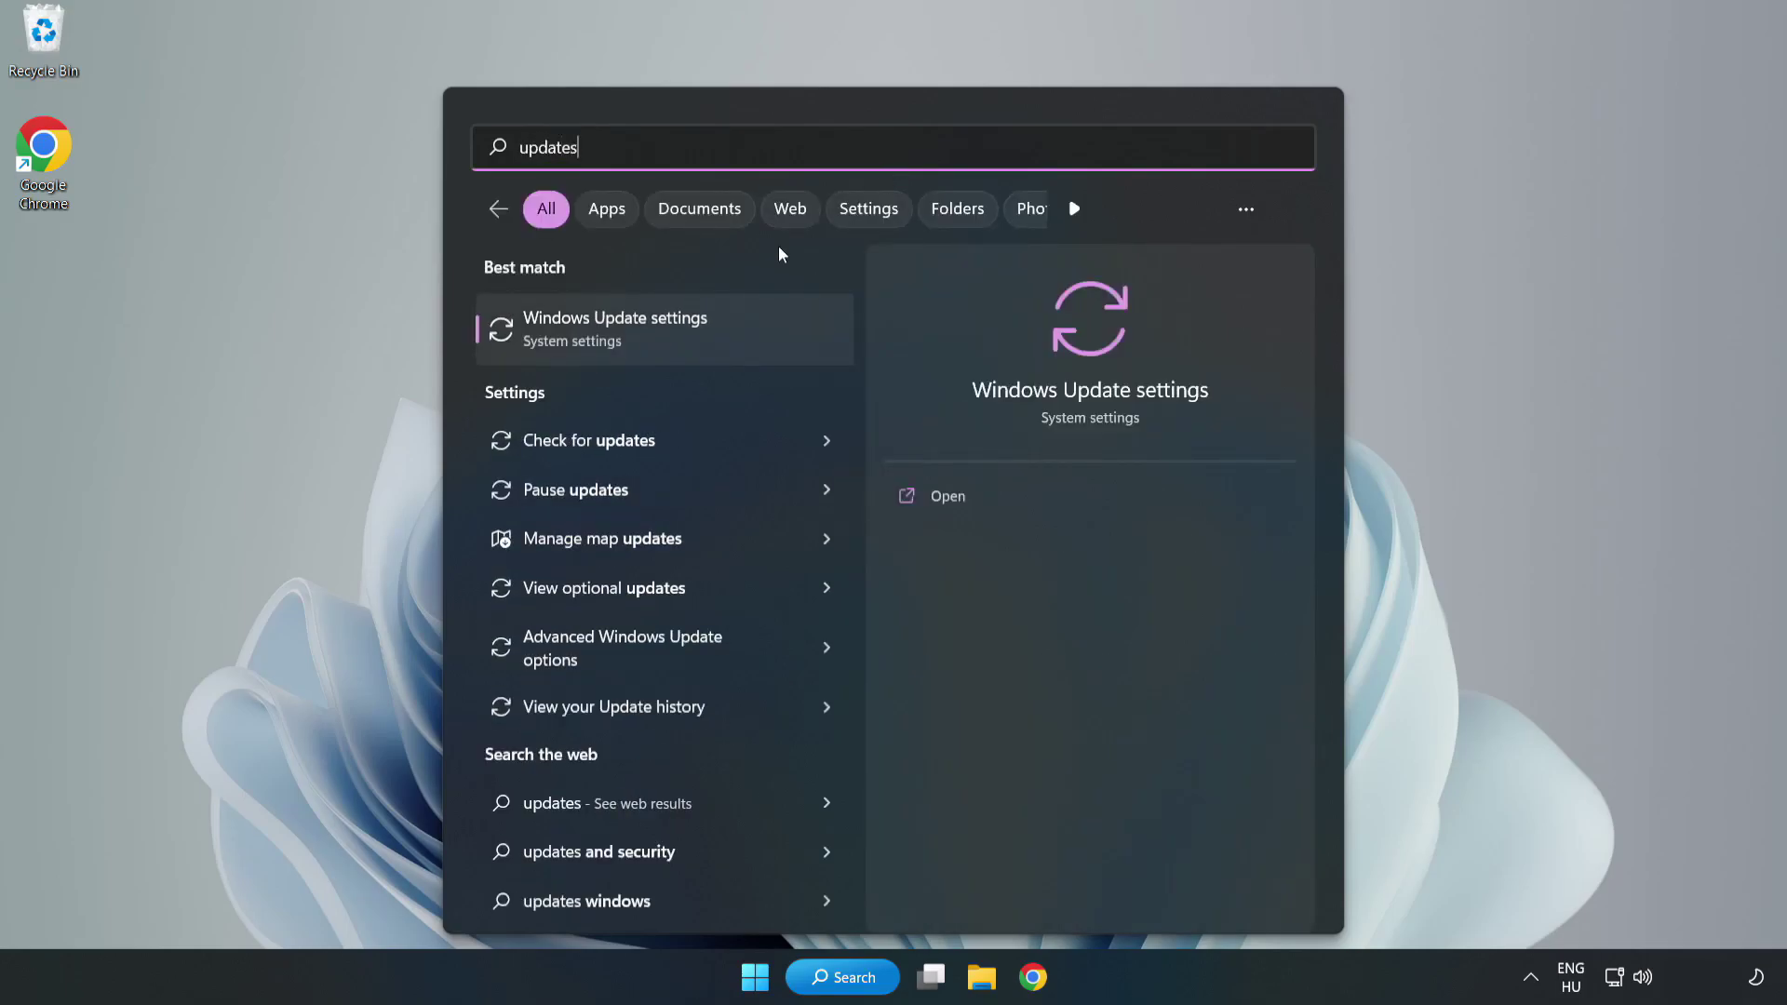
click(636, 335)
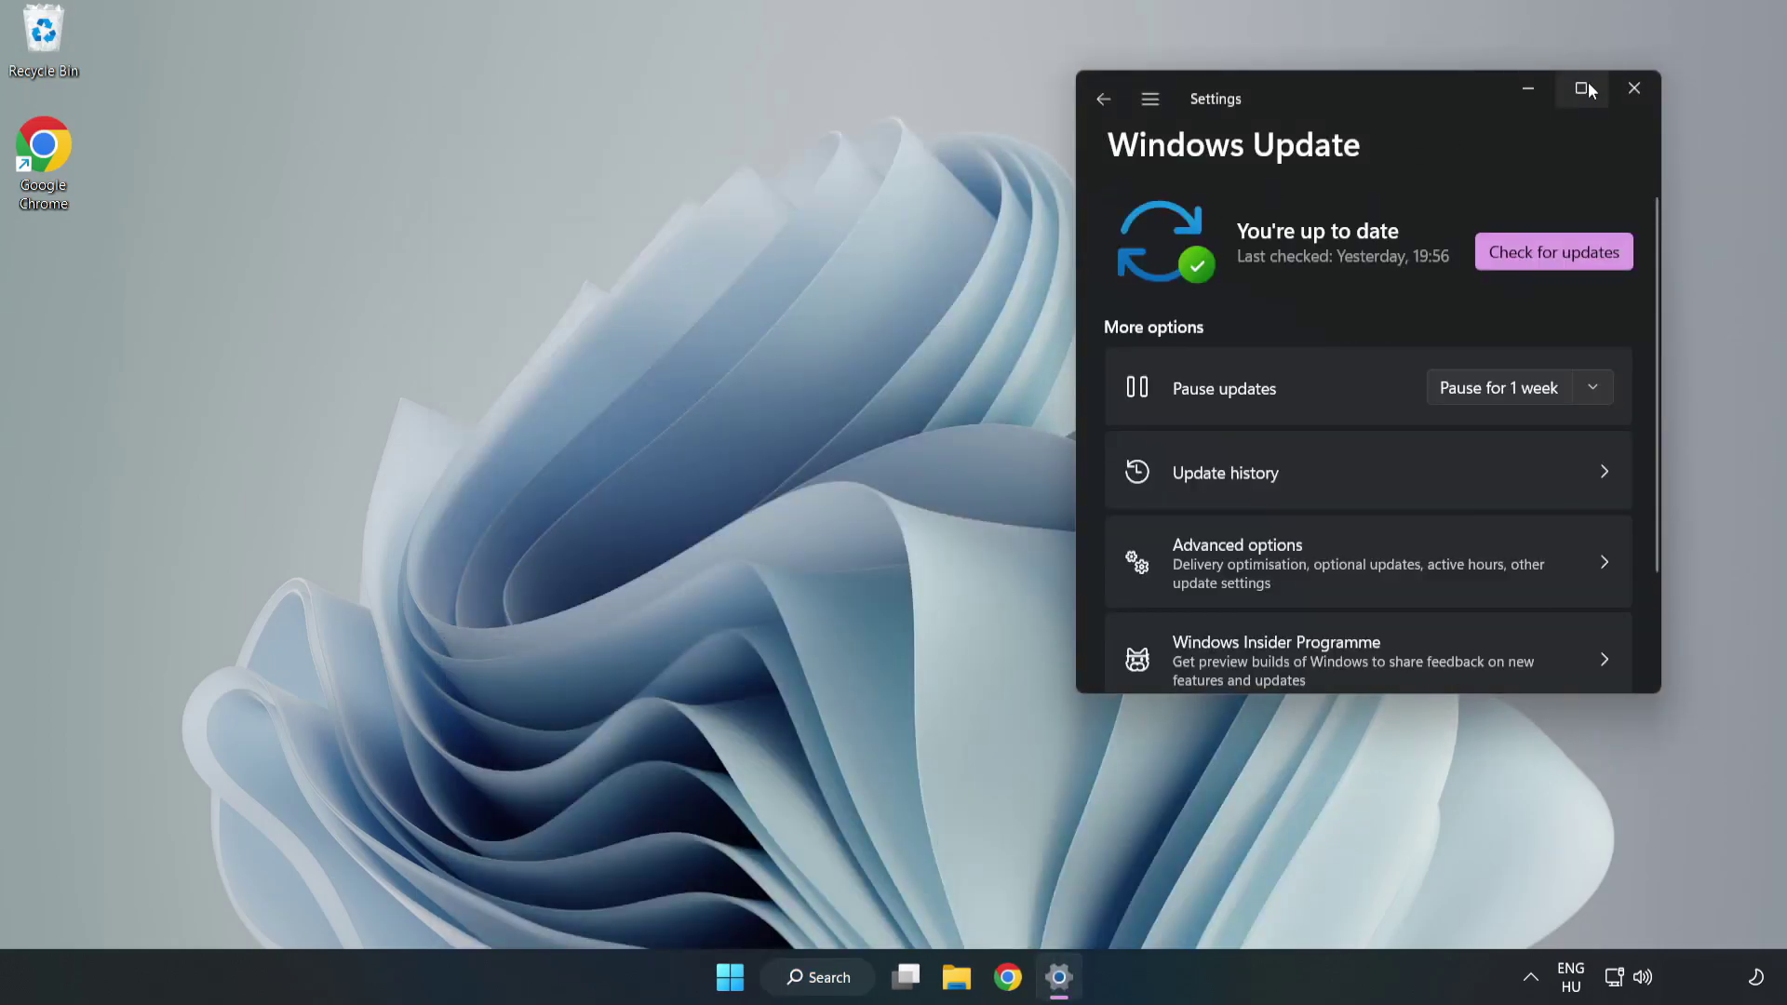
Step: Maximize Settings, check for updates until it reports up to date, then close Settings
click(1582, 85)
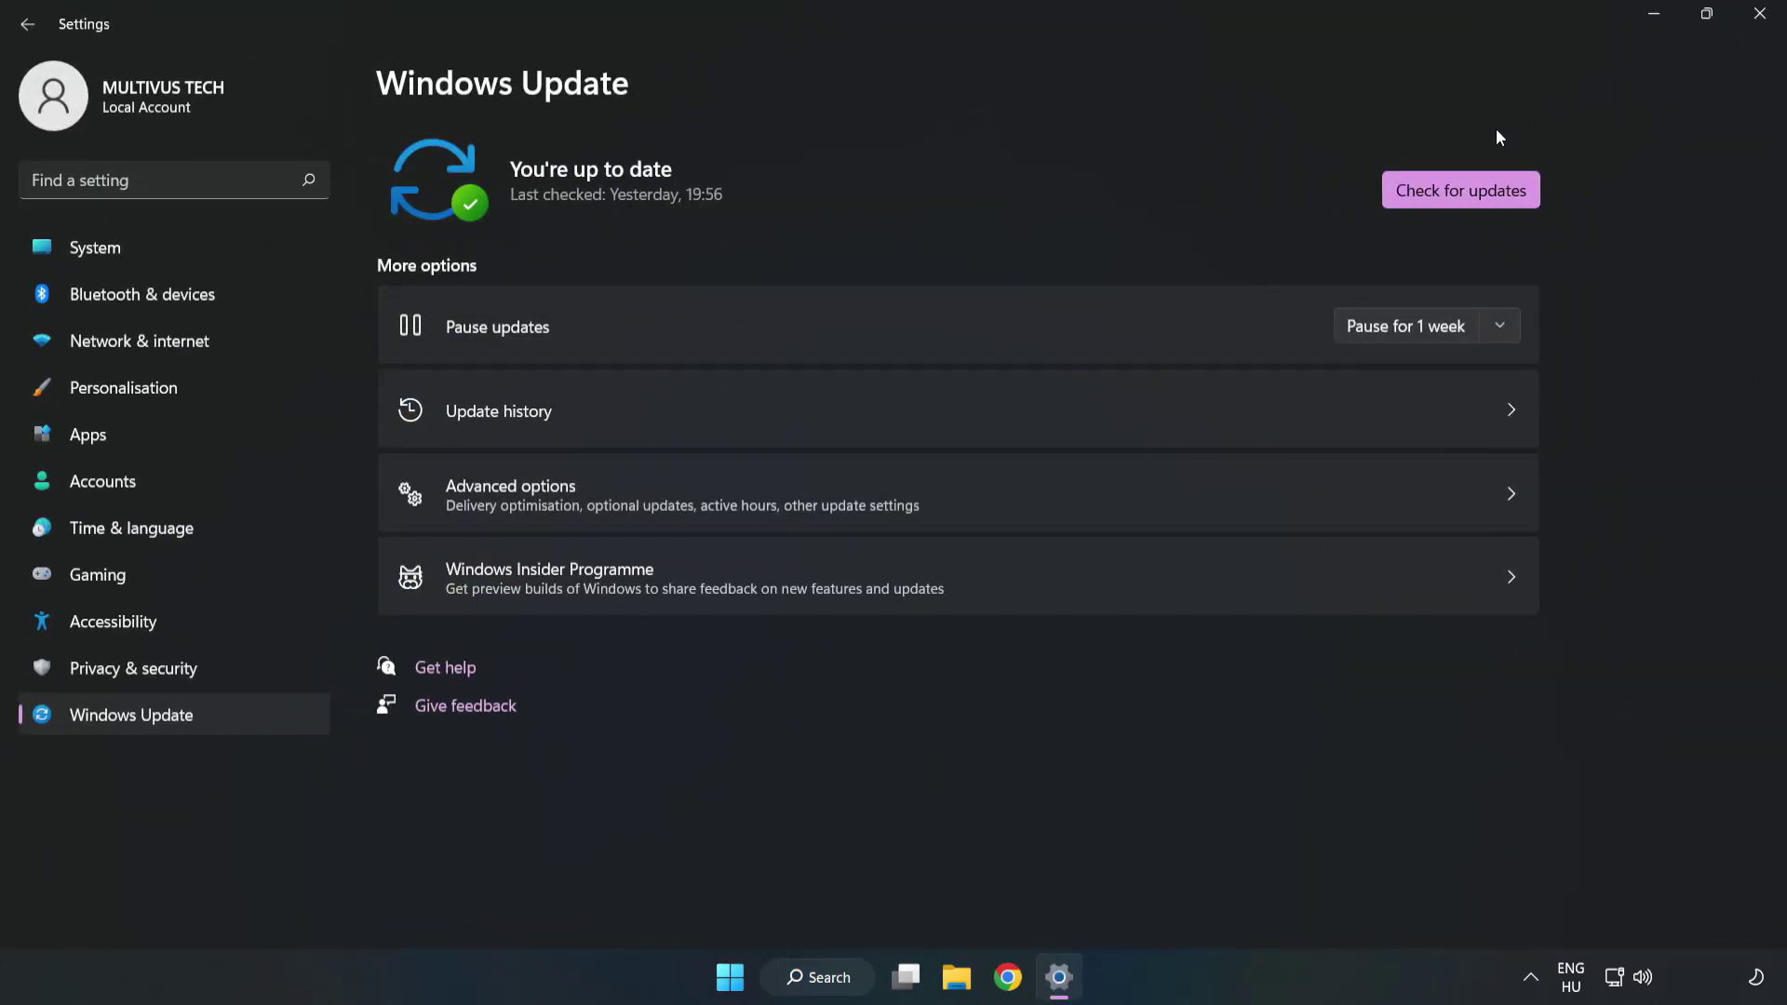
click(1467, 193)
click(1760, 16)
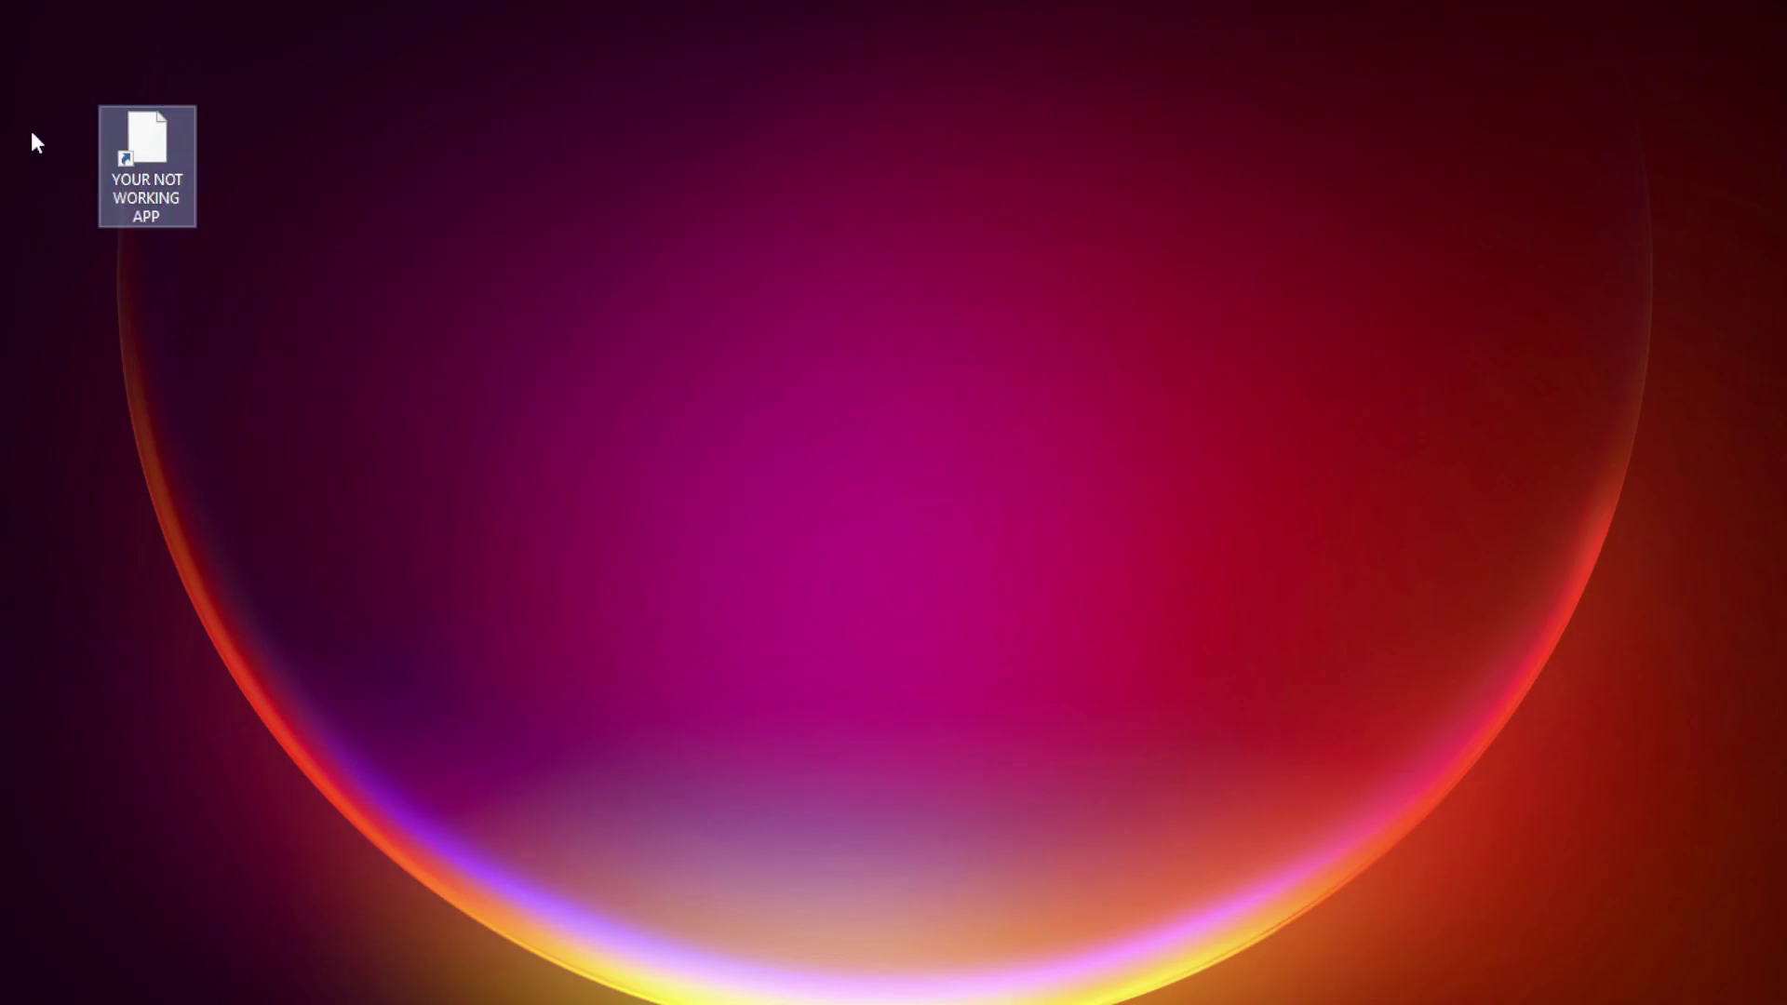
Step: Open the YOUR NOT WORKING APP shortcut's Properties dialog and centre it on screen
right_click(146, 133)
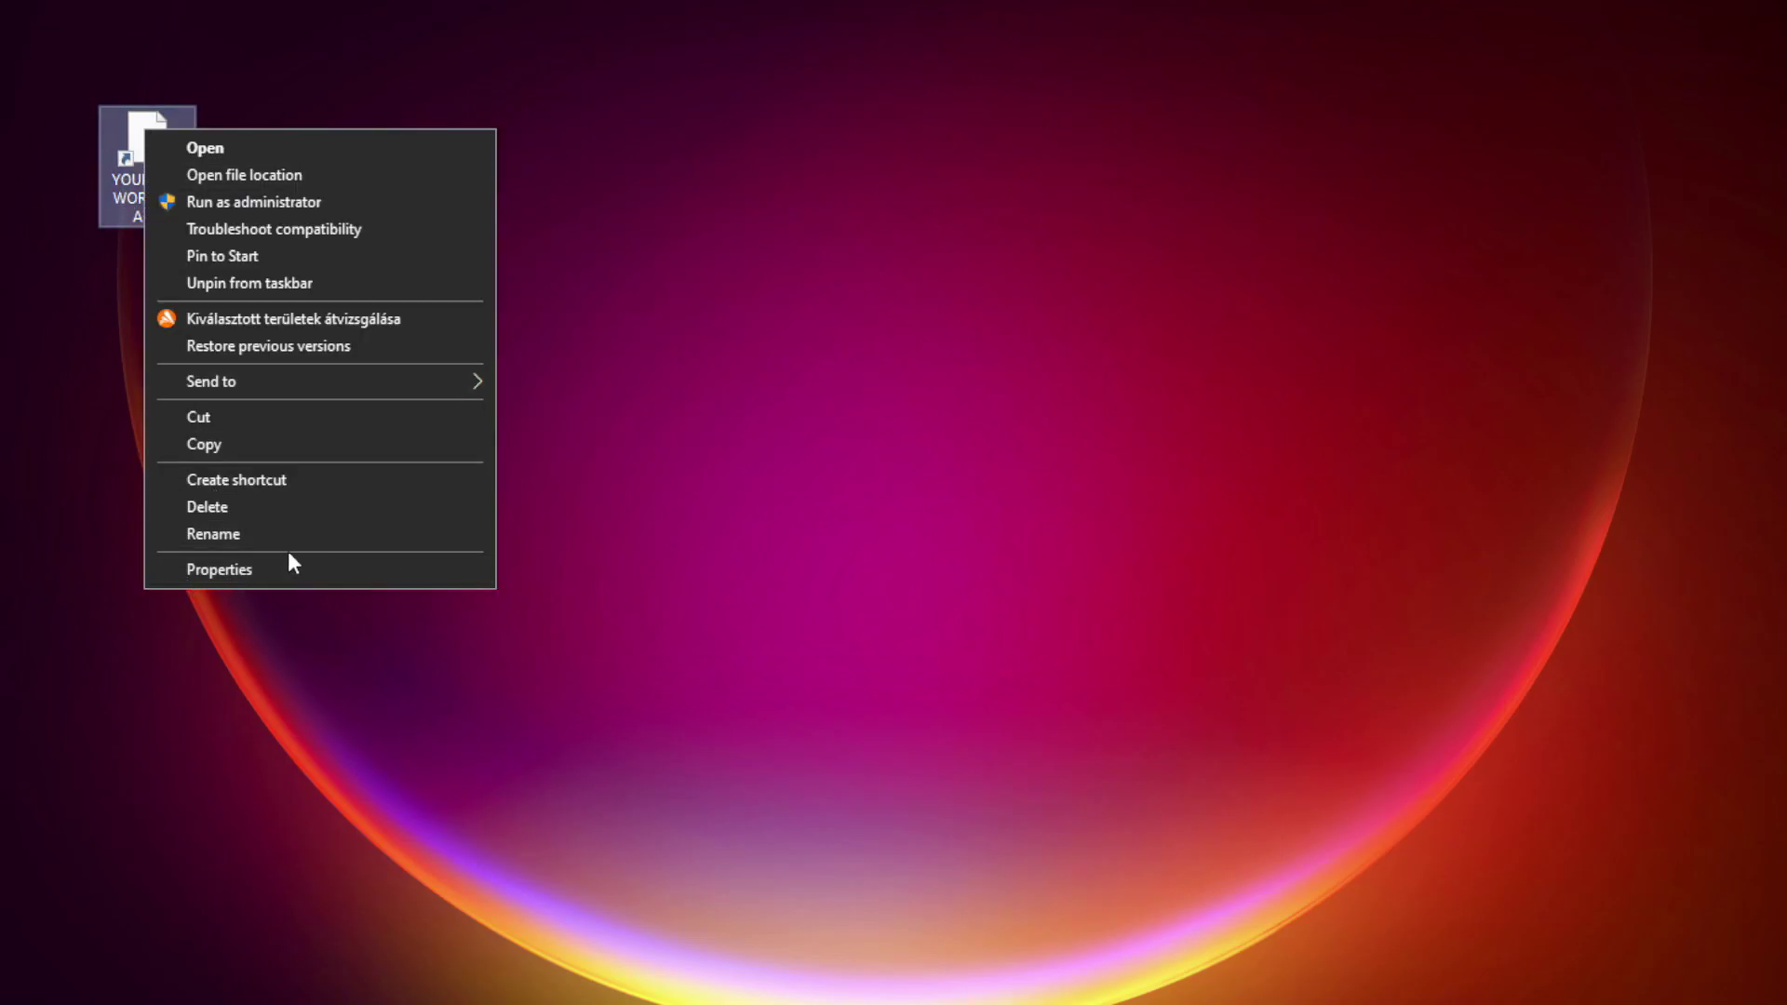
click(357, 570)
drag(394, 149, 900, 197)
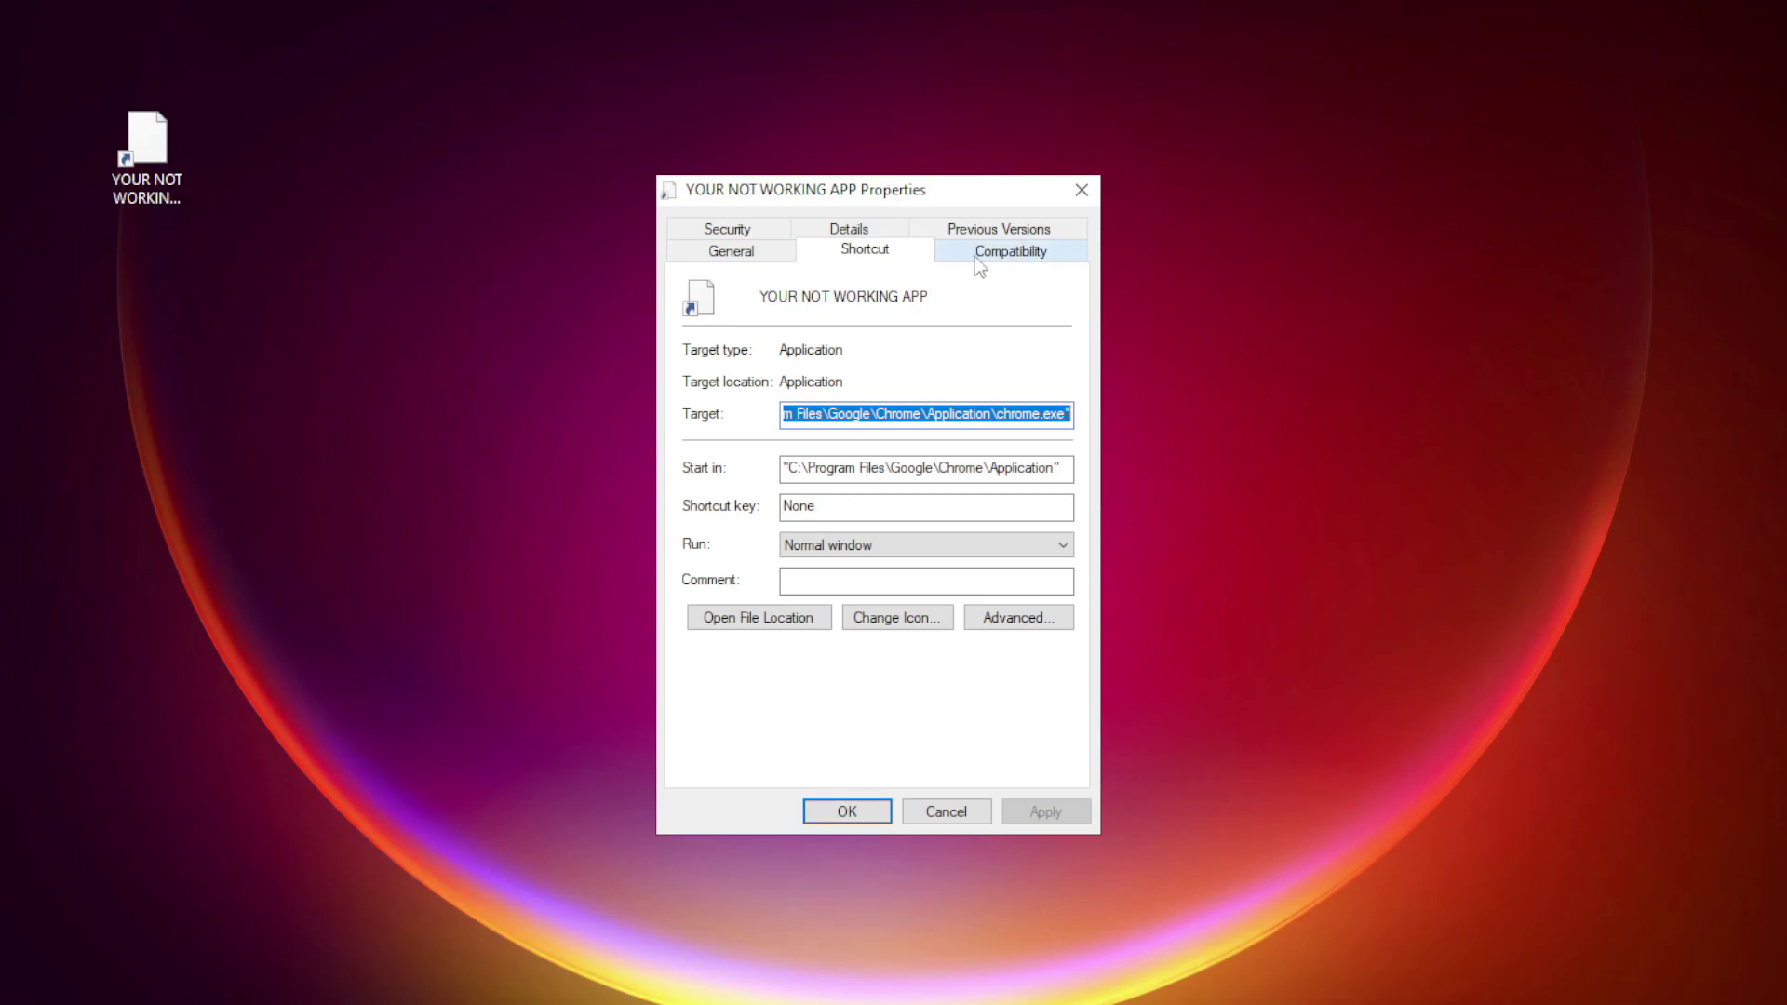
Step: Set Windows 8 compatibility mode, disable fullscreen optimizations, and enable run as administrator
click(1046, 254)
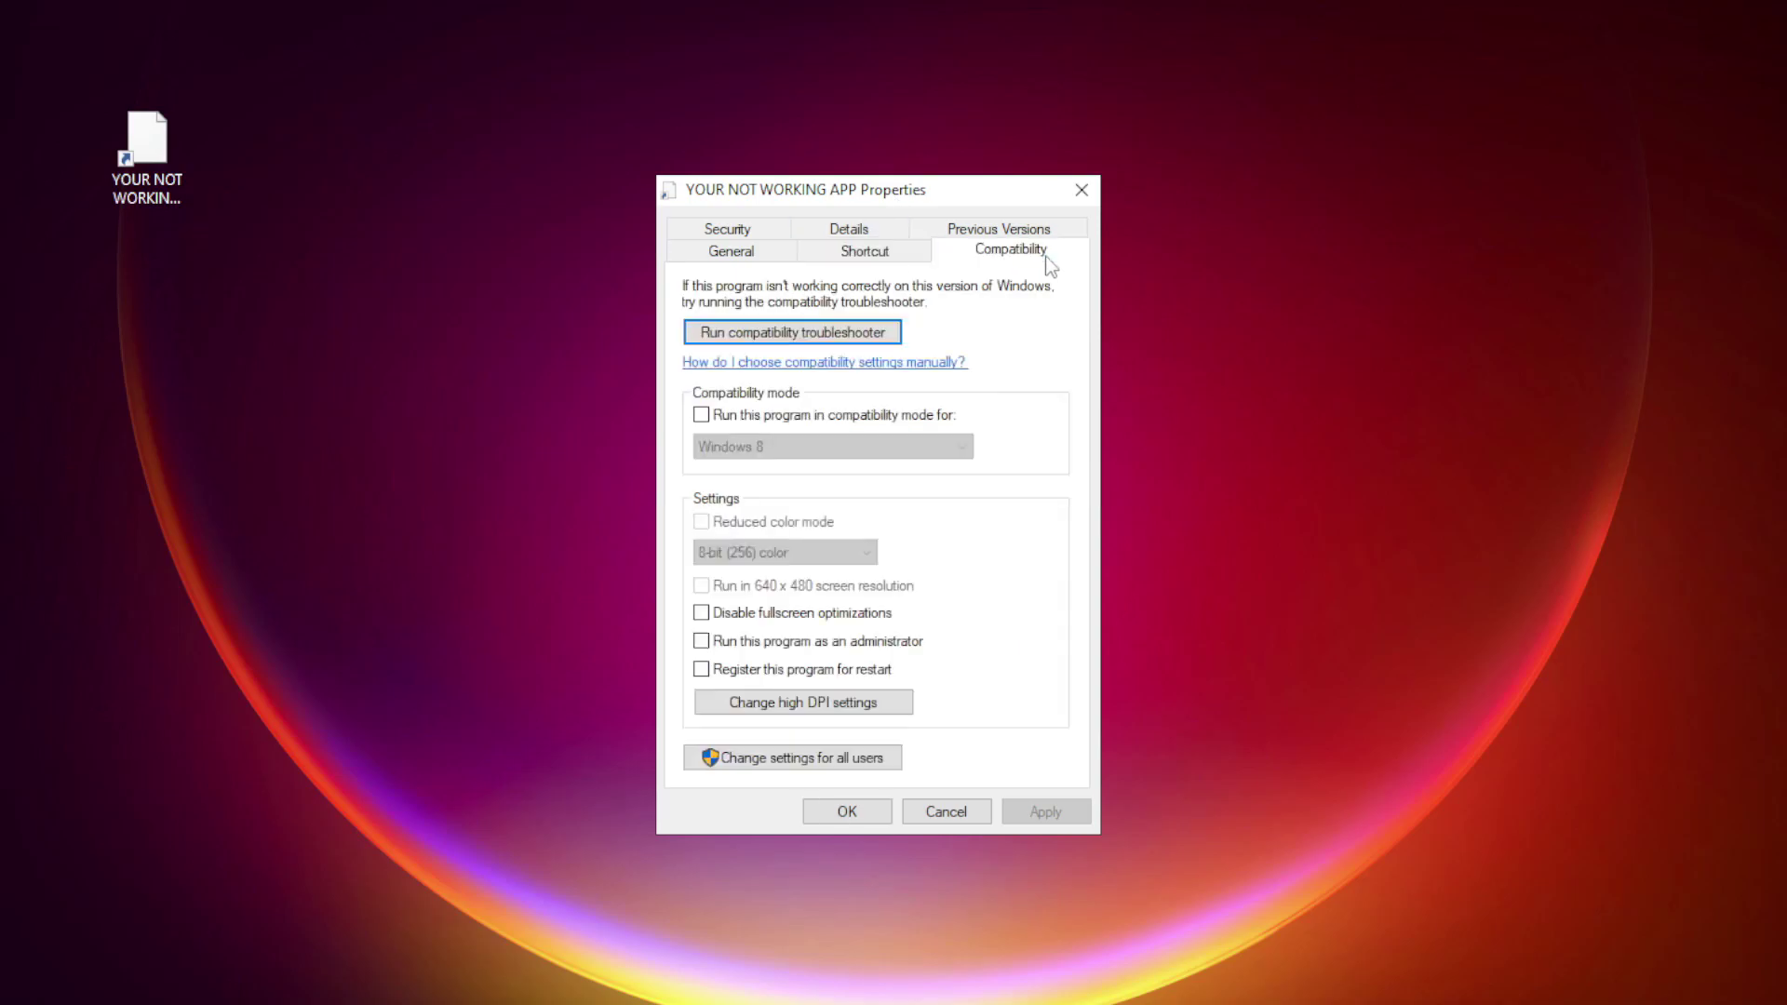
click(726, 415)
click(776, 447)
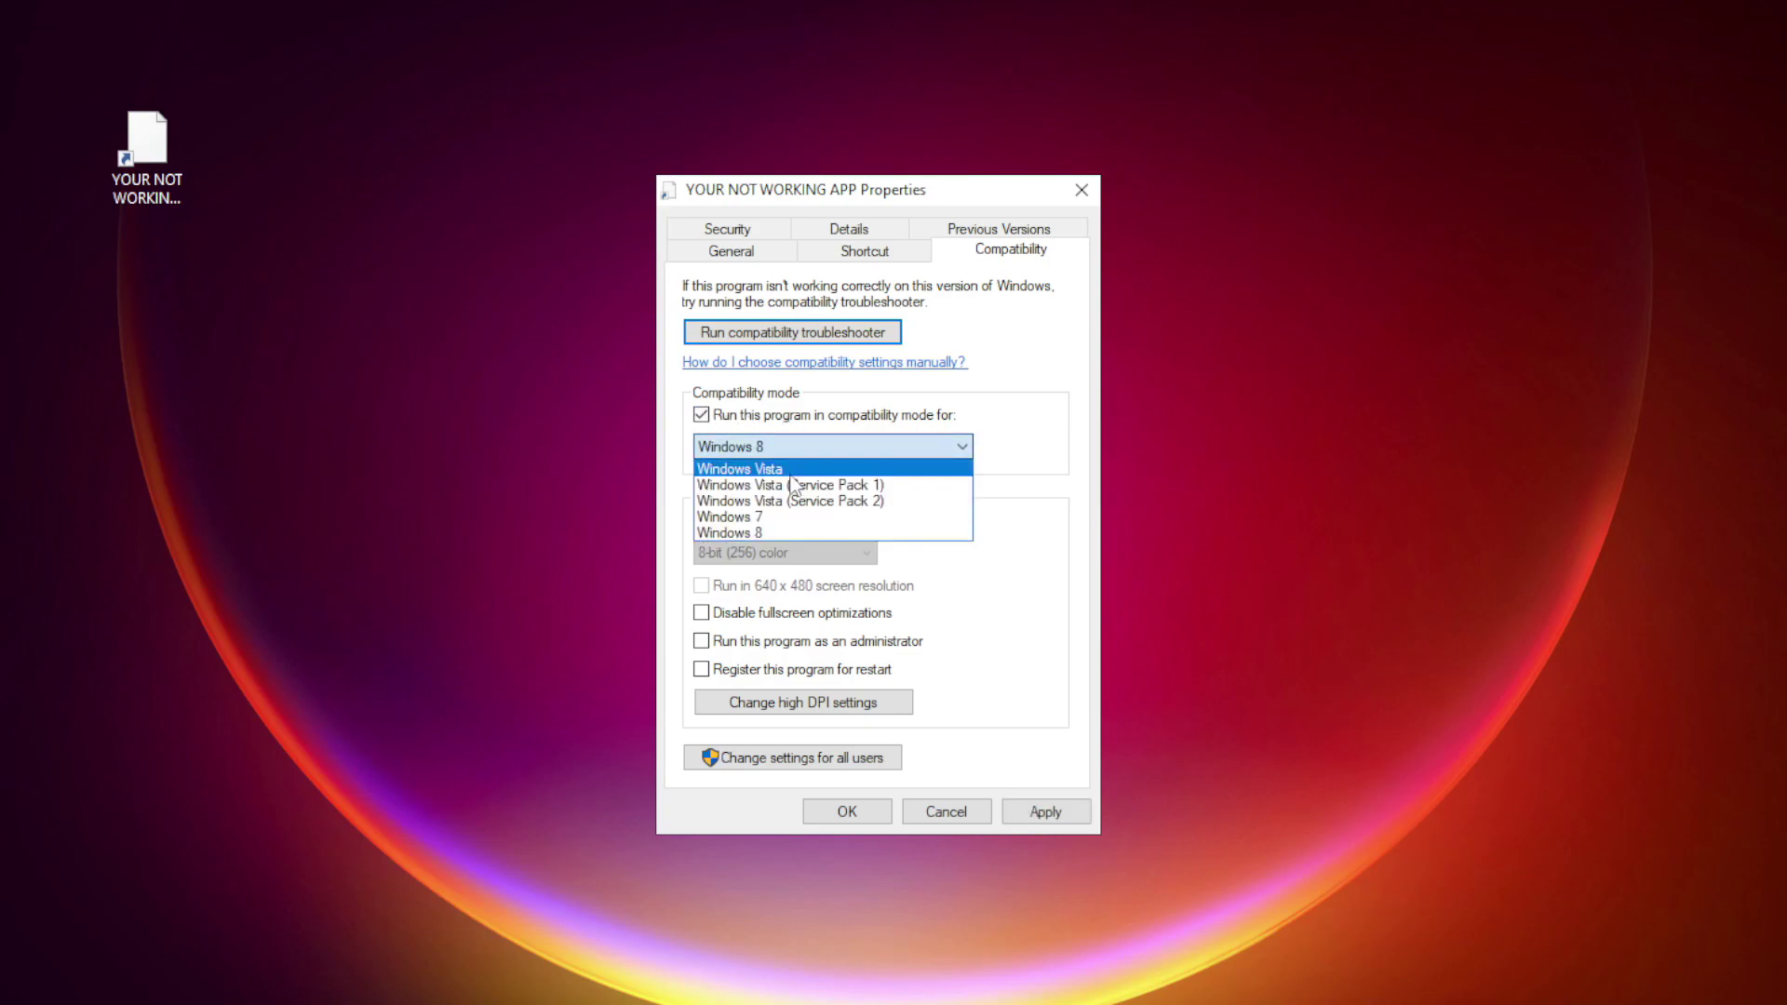
click(780, 529)
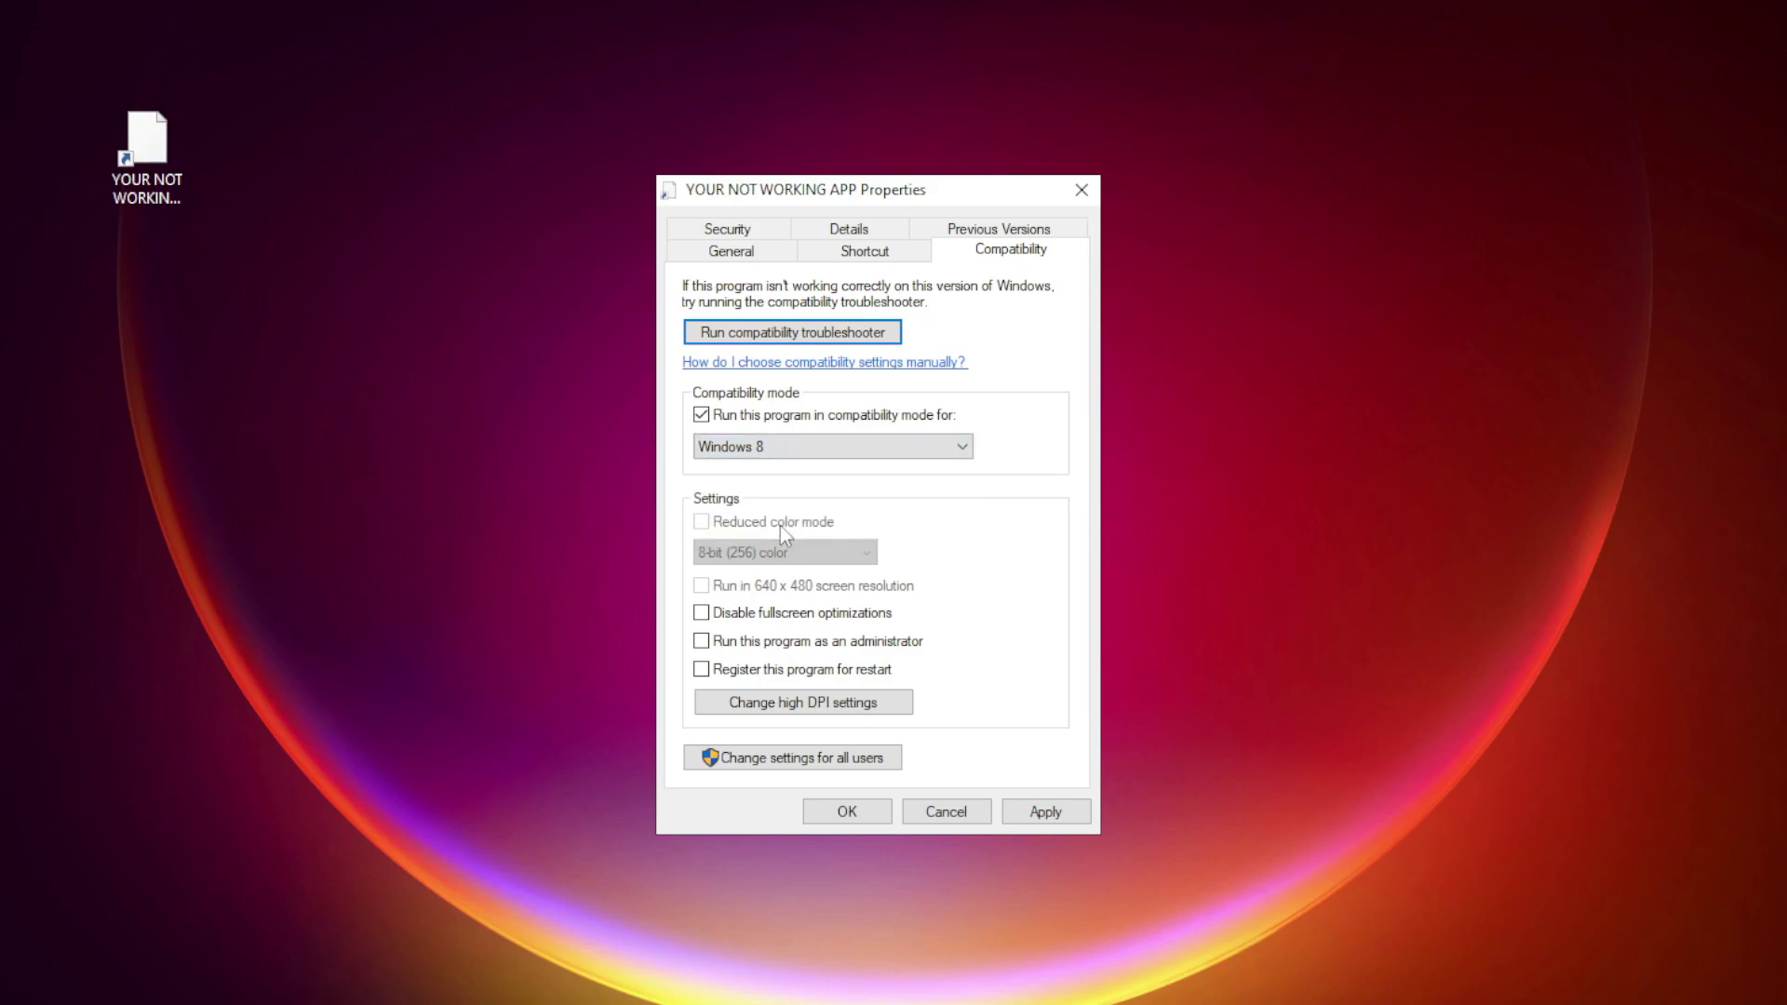
click(781, 616)
click(758, 645)
click(1052, 813)
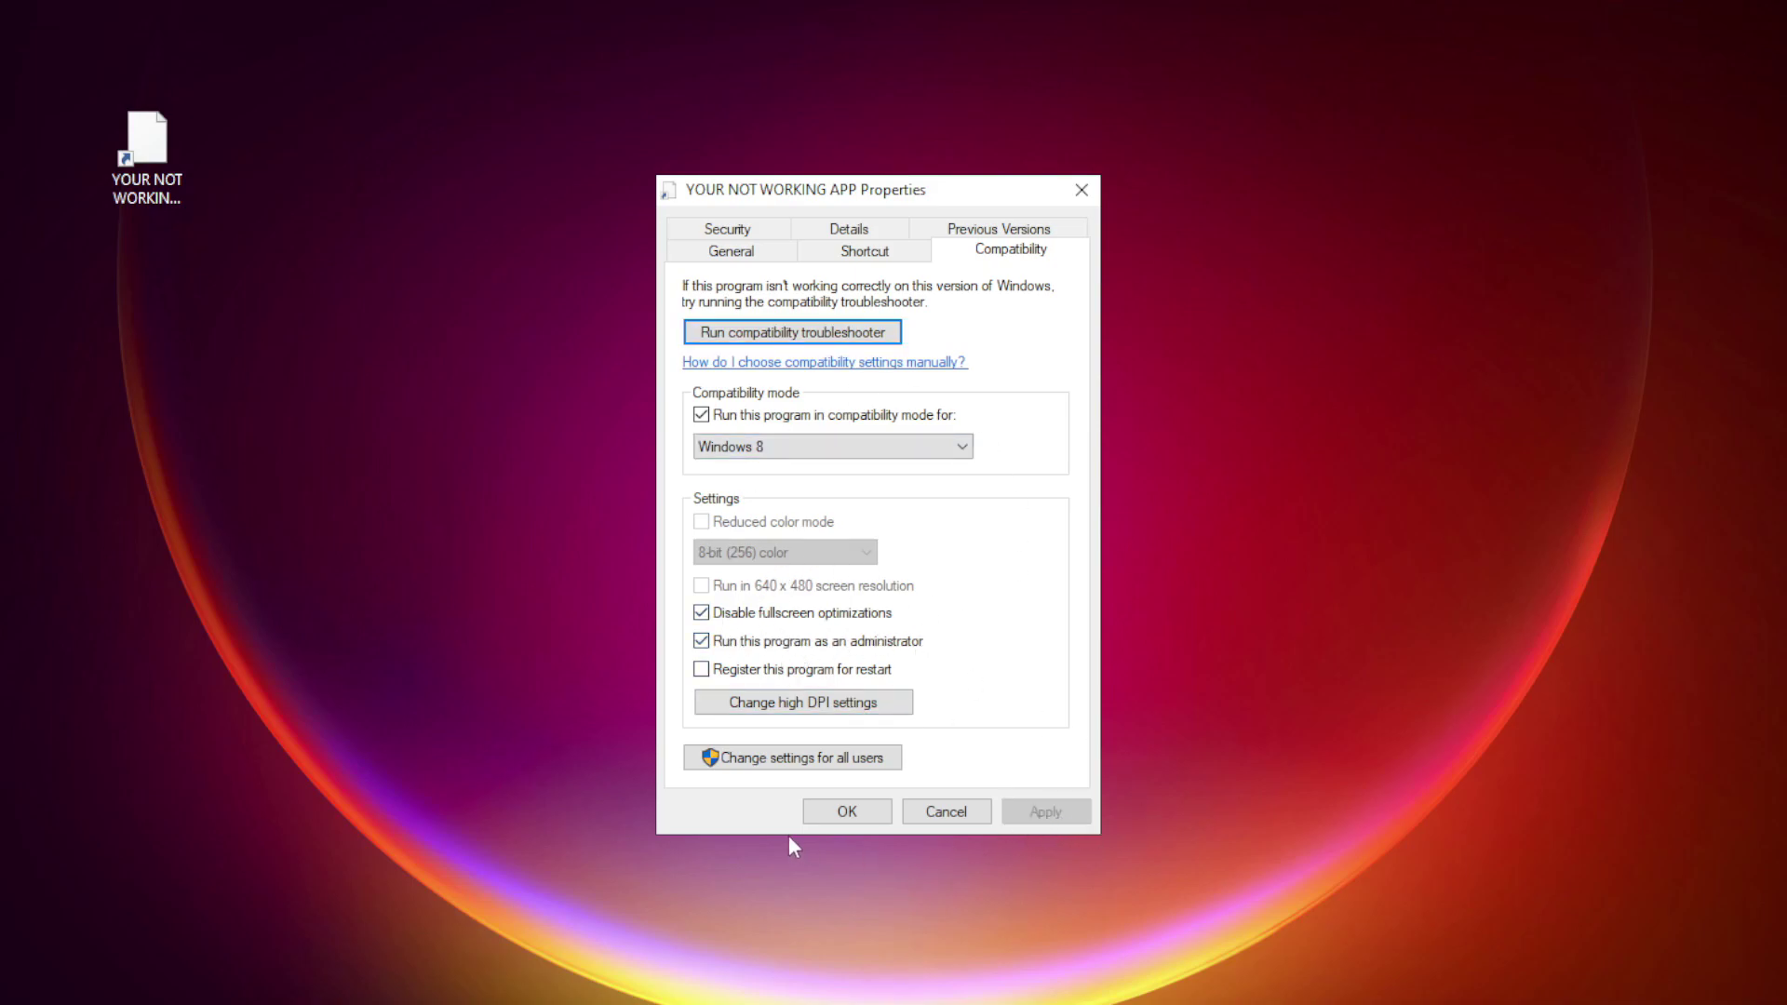
click(849, 812)
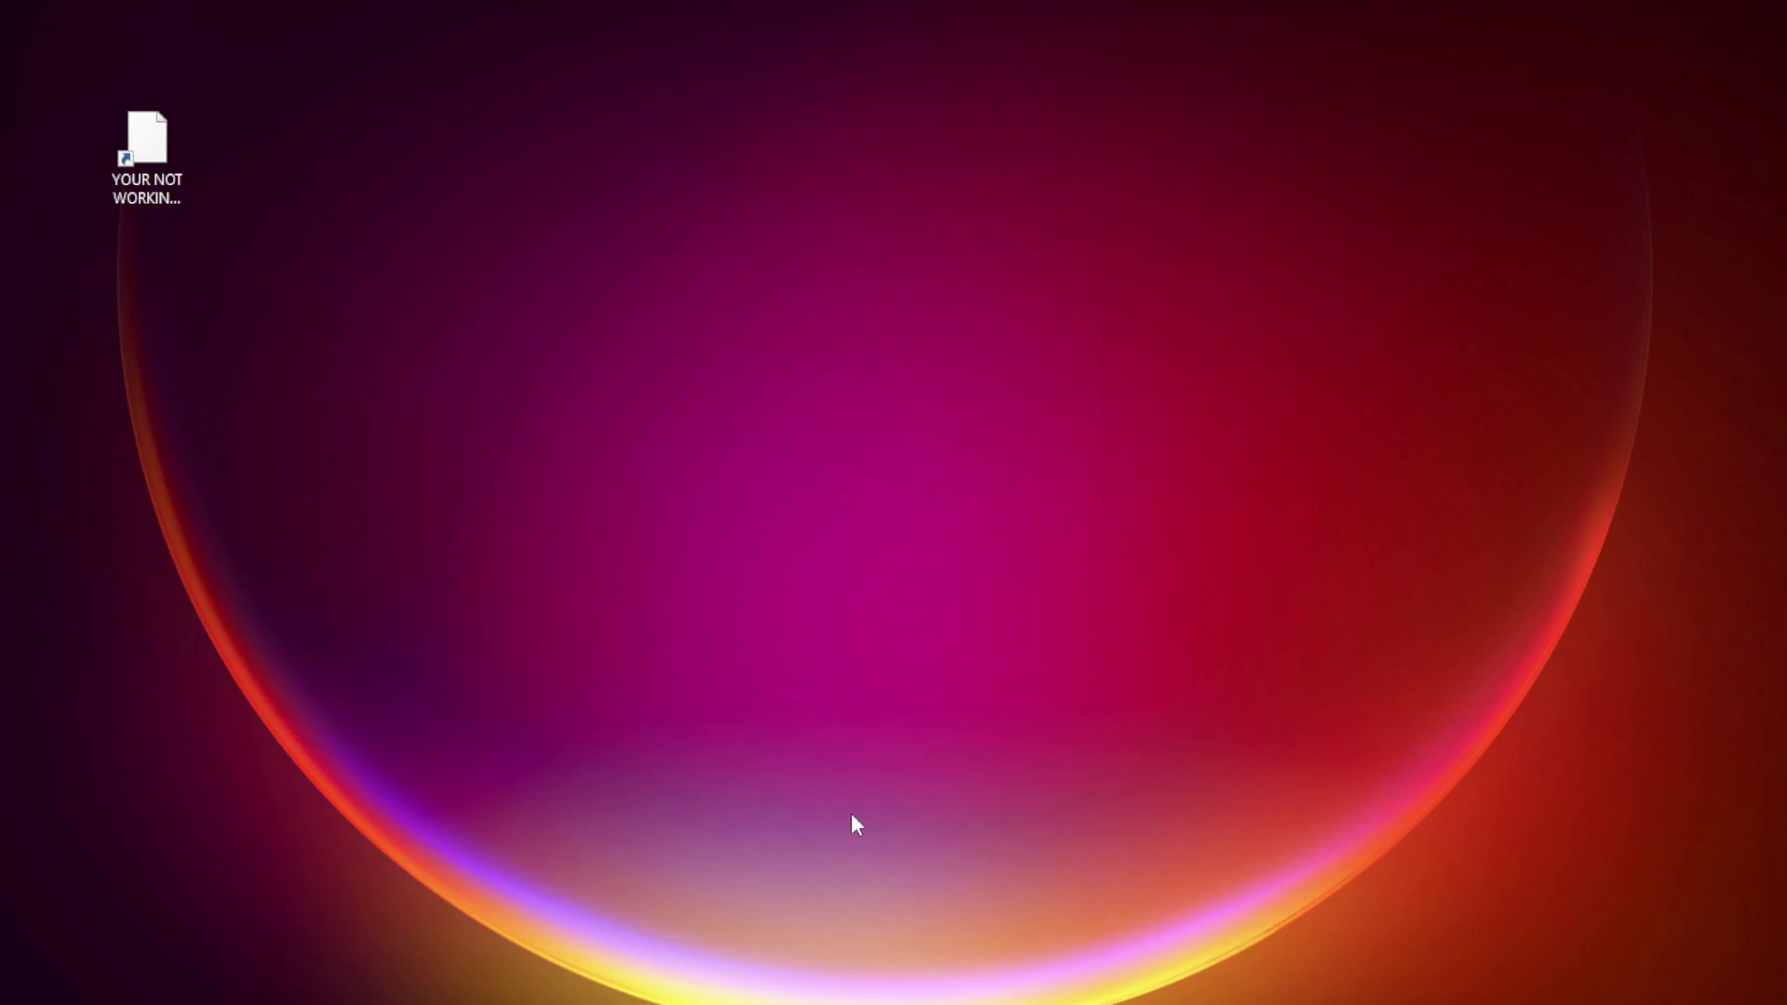
double_click(136, 161)
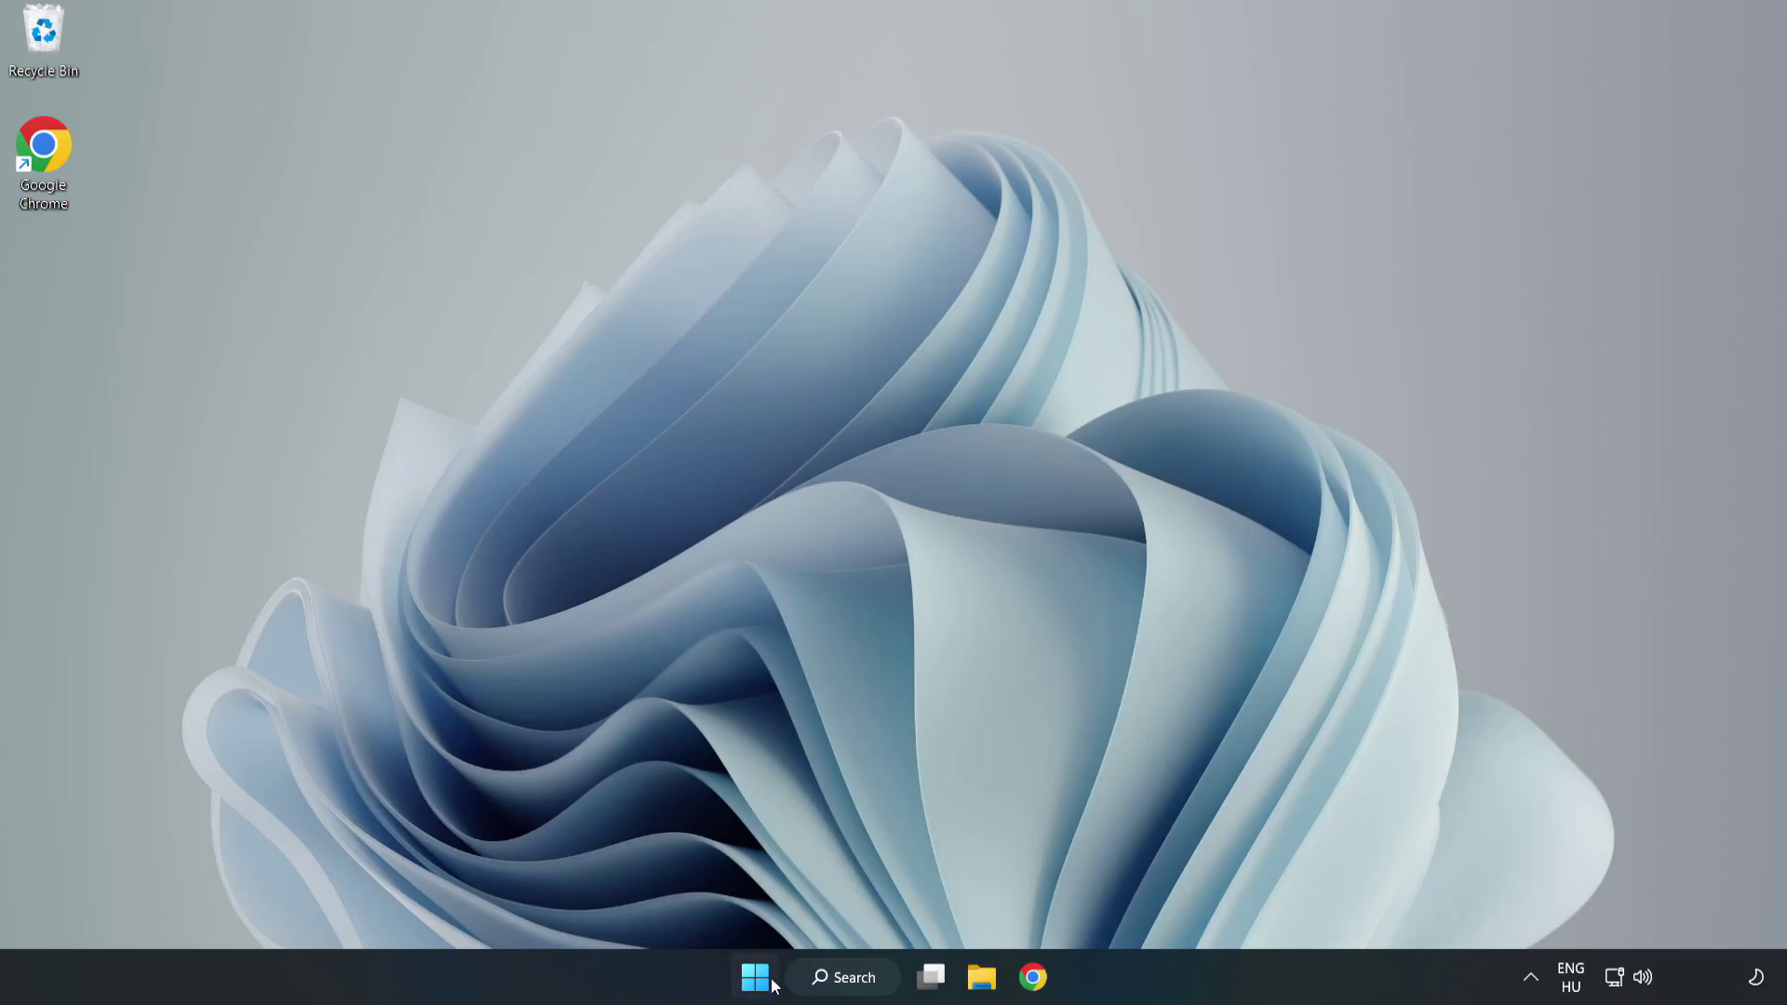
Step: Launch Task Manager from the Start button menu and show its Startup apps list
right_click(756, 985)
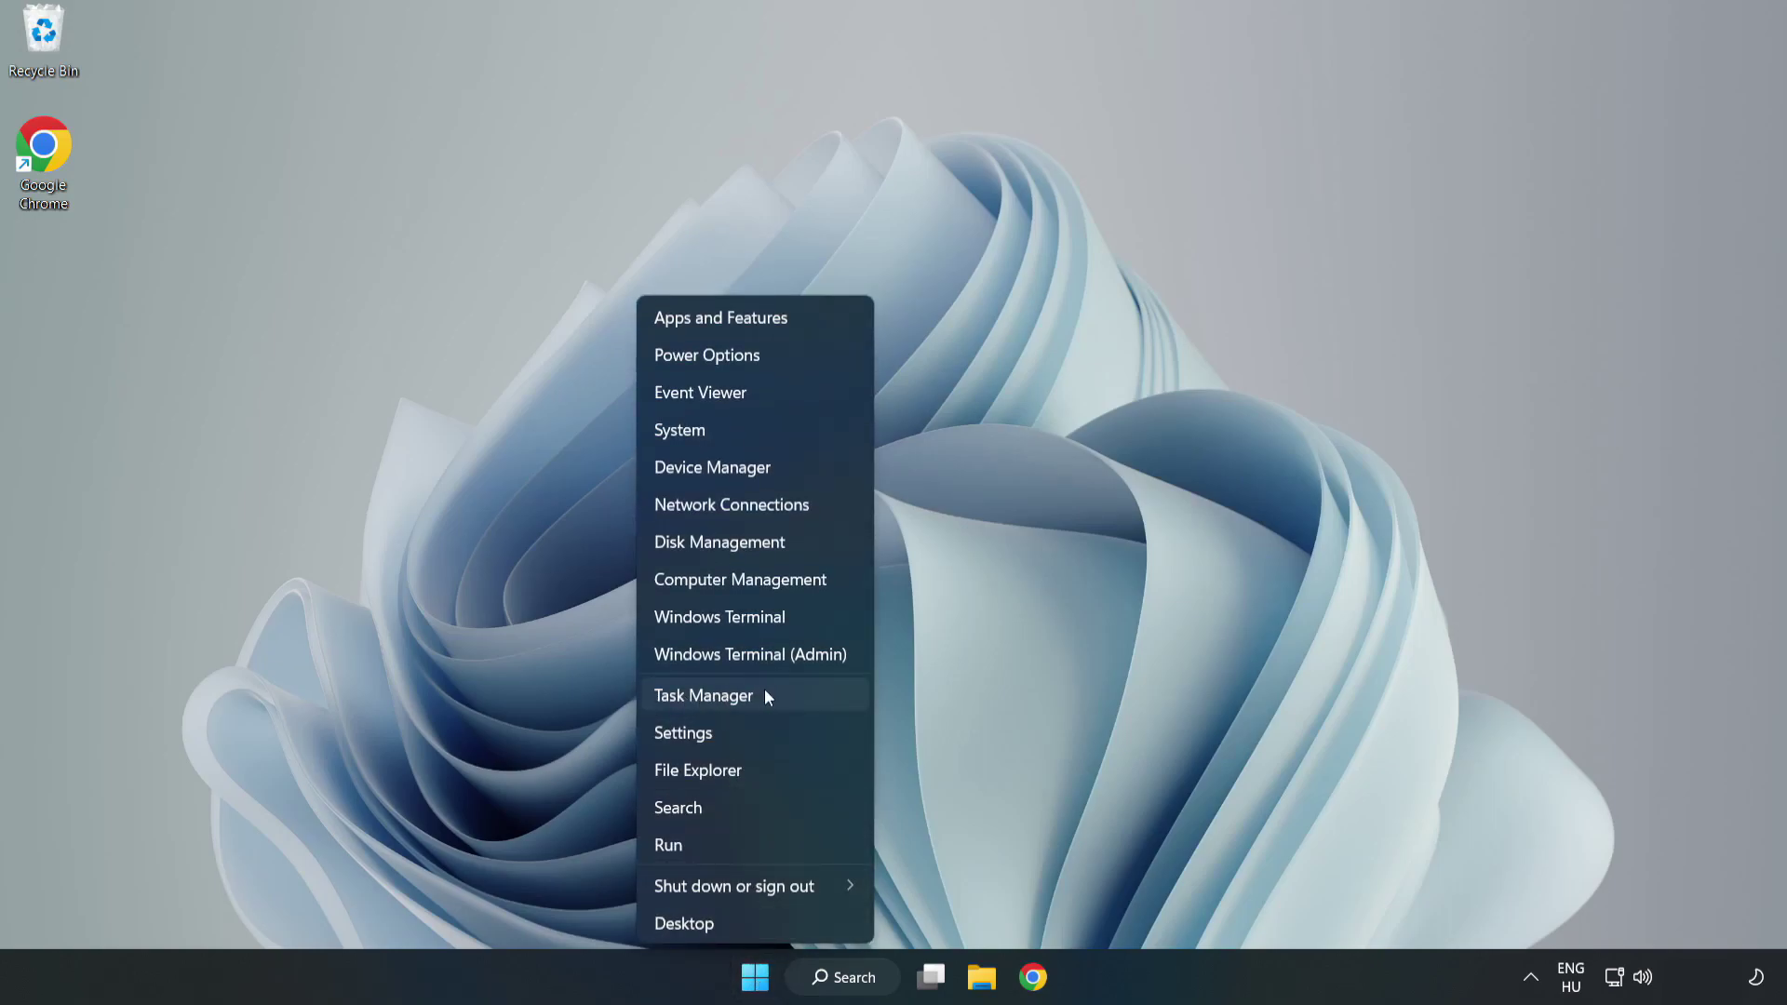
click(751, 696)
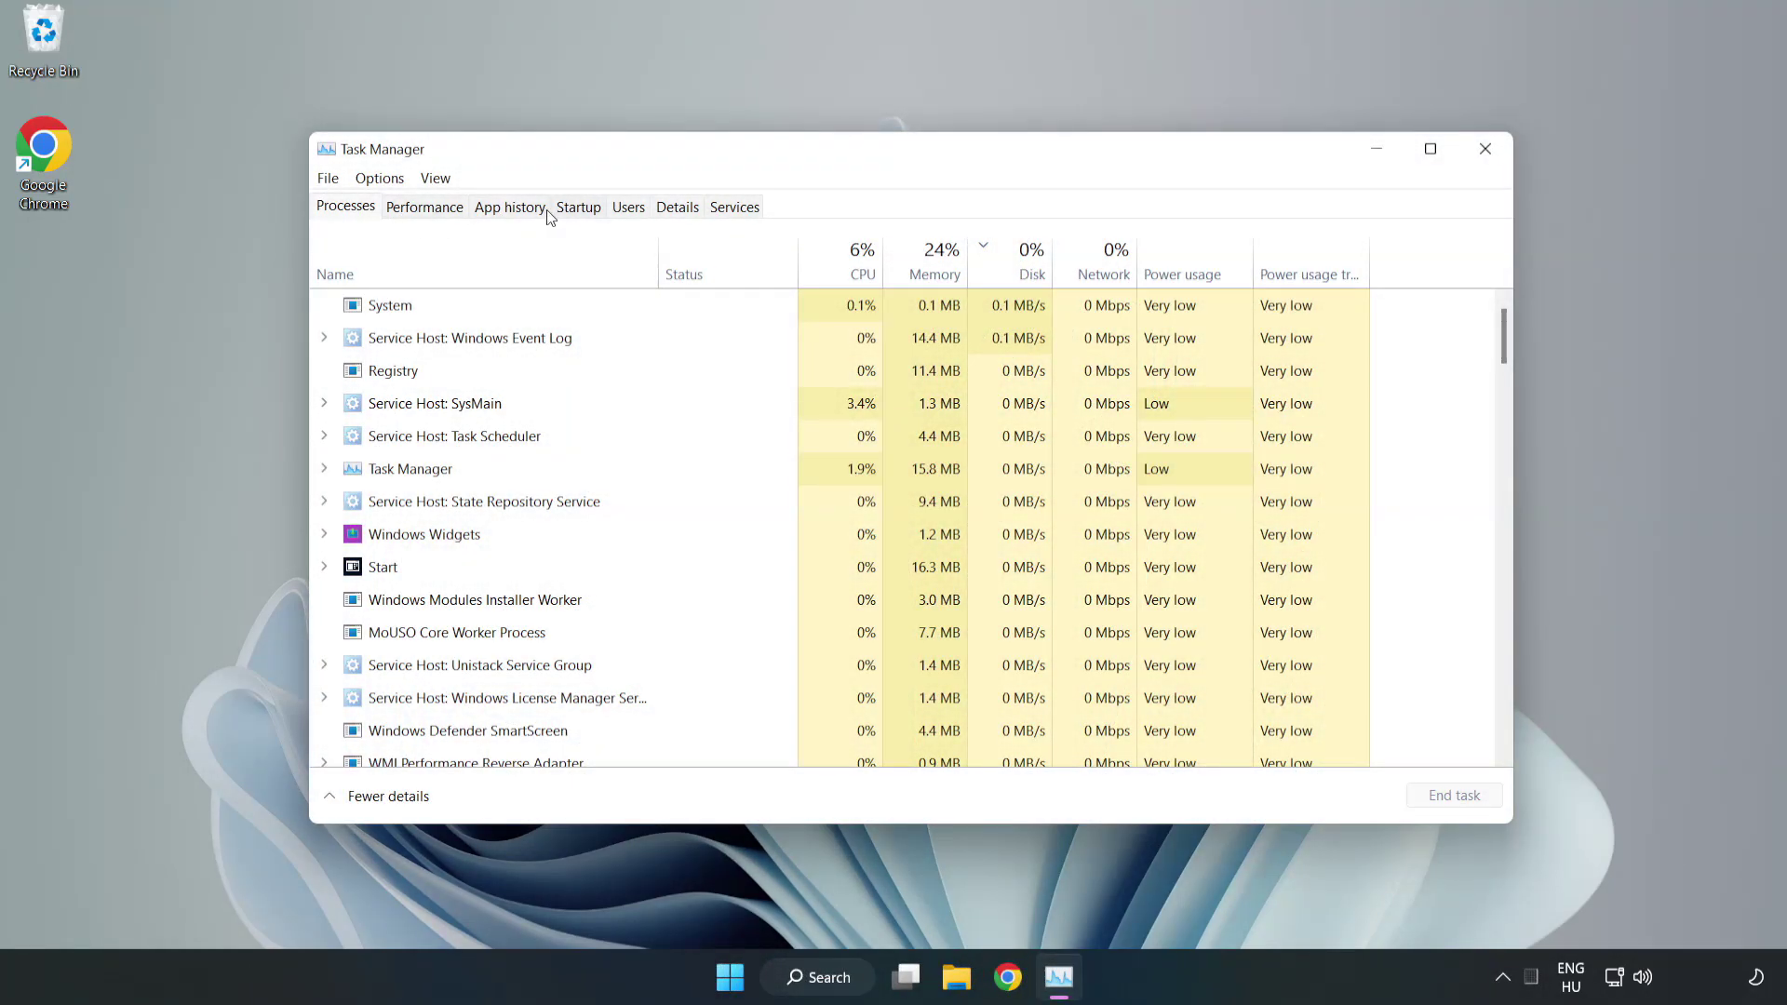
click(580, 212)
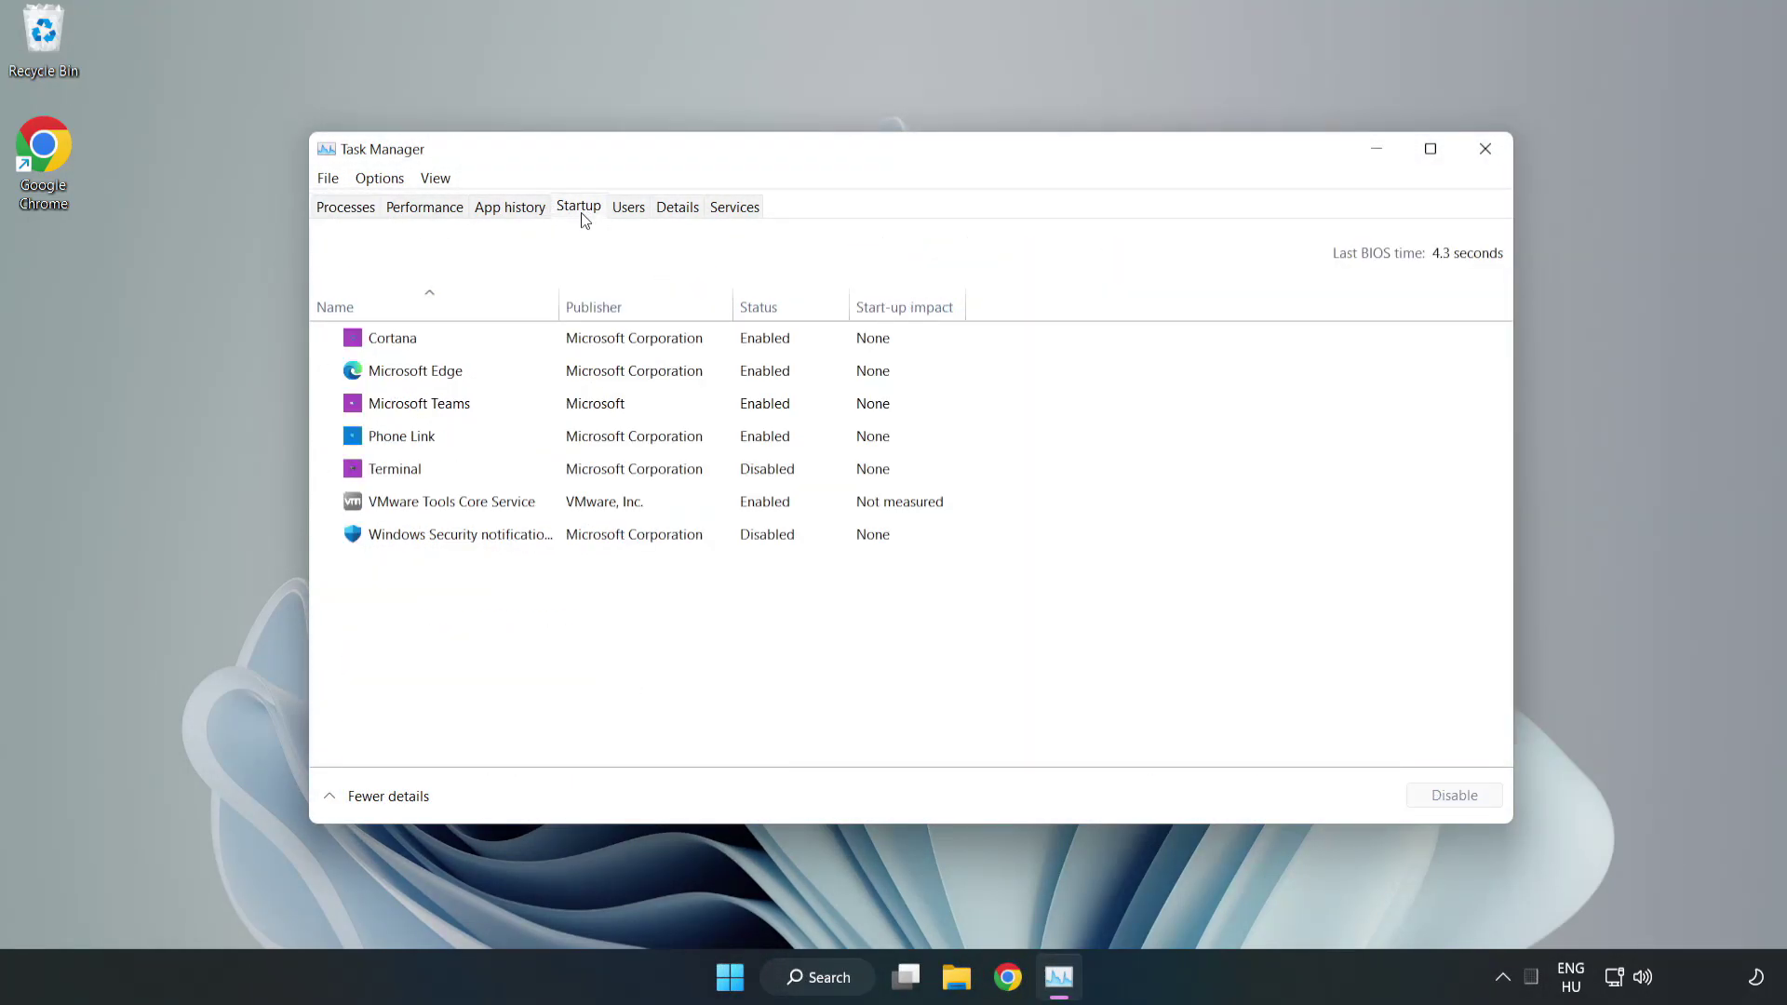
Step: Disable Cortana, Microsoft Edge, Microsoft Teams and Phone Link at startup, then close Task Manager
click(618, 348)
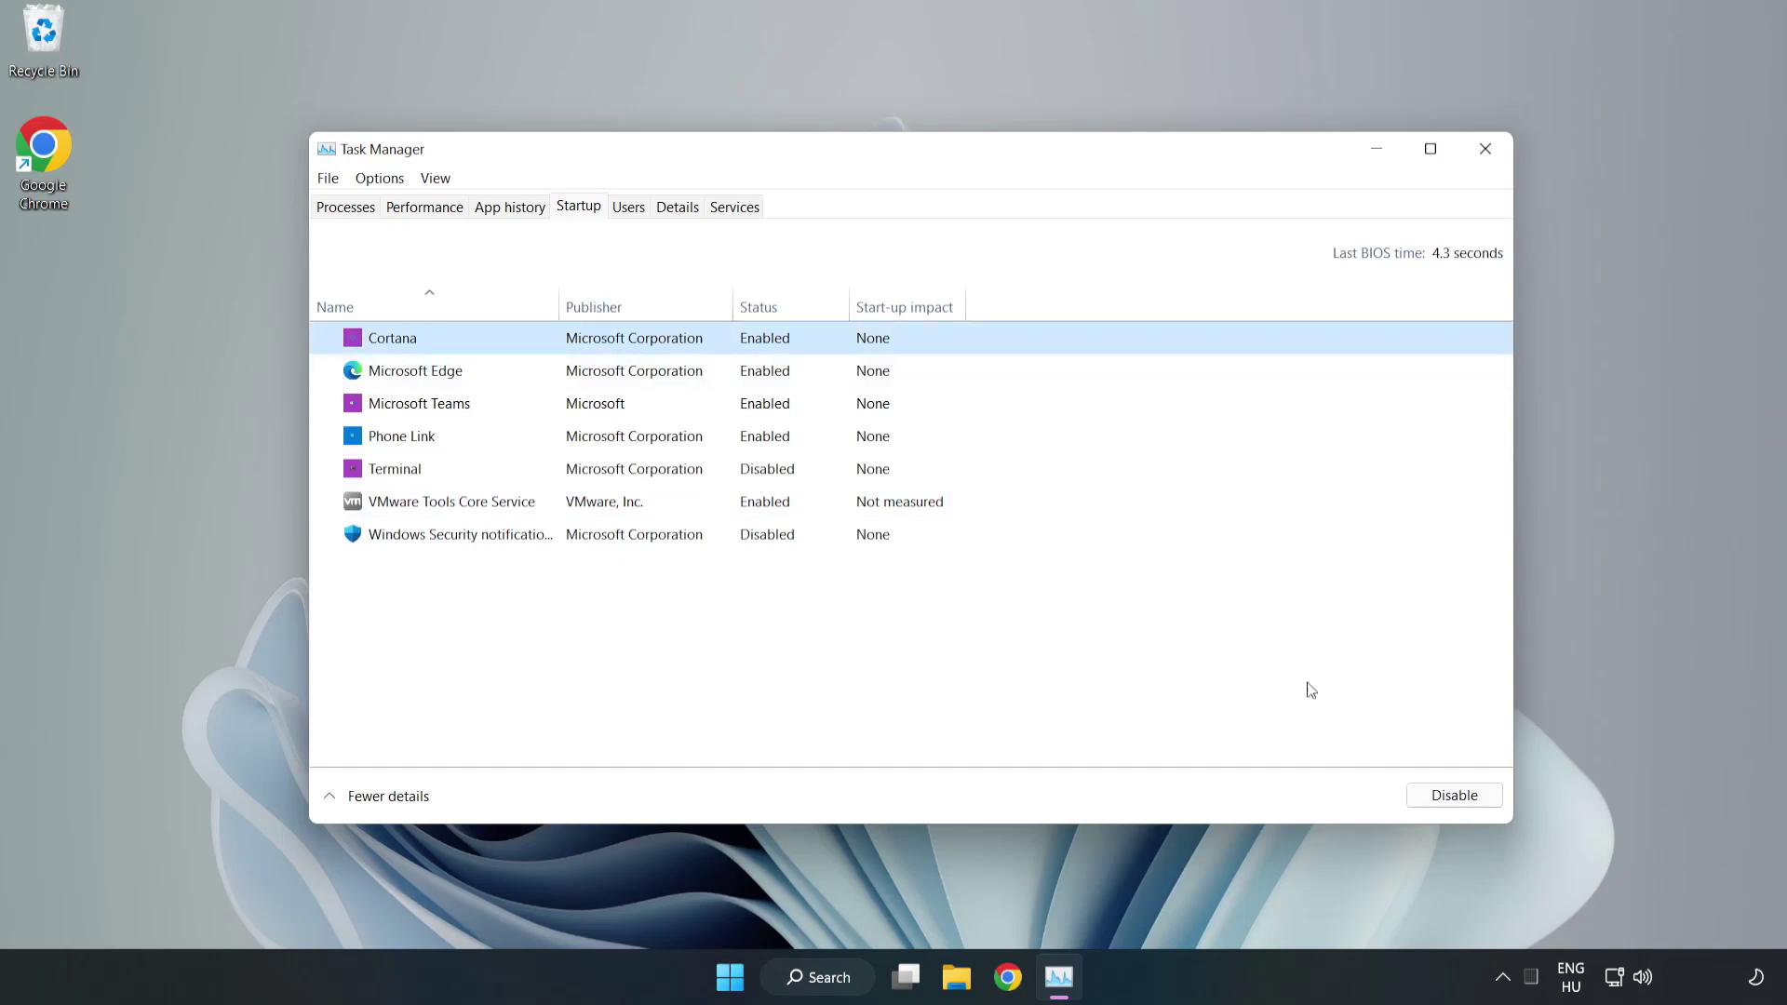
click(1442, 797)
click(776, 371)
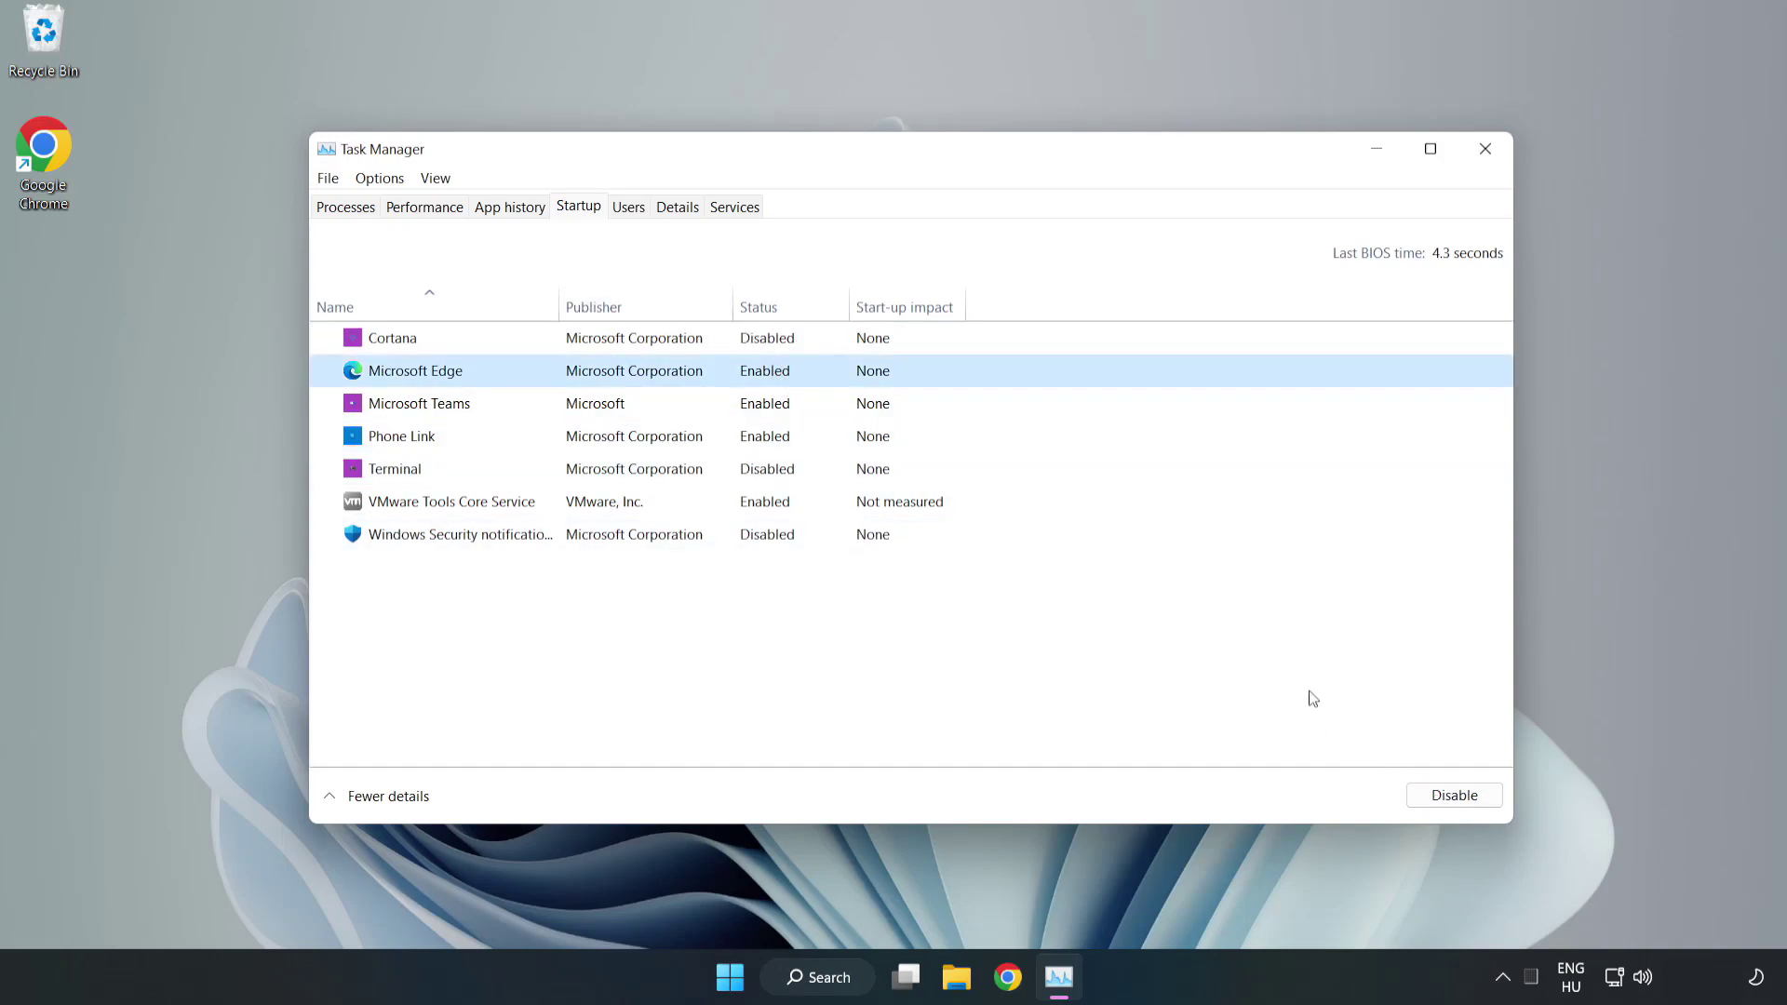
click(1453, 795)
click(610, 403)
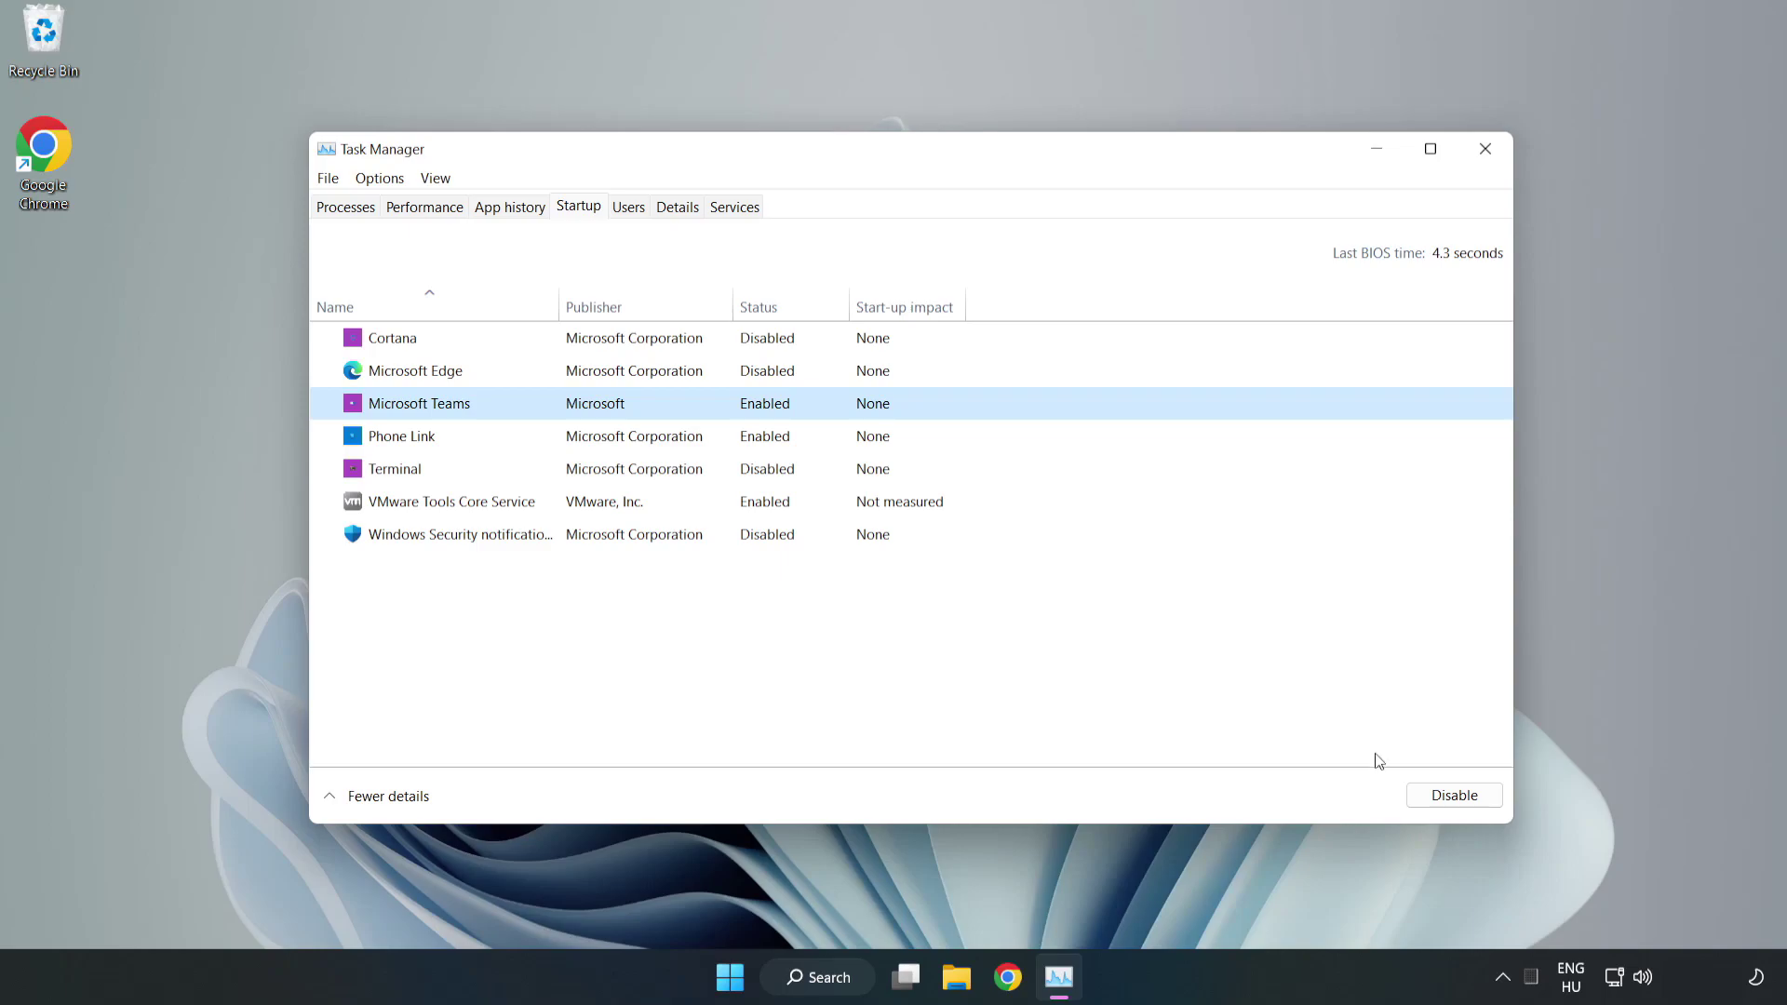
click(1449, 797)
click(598, 441)
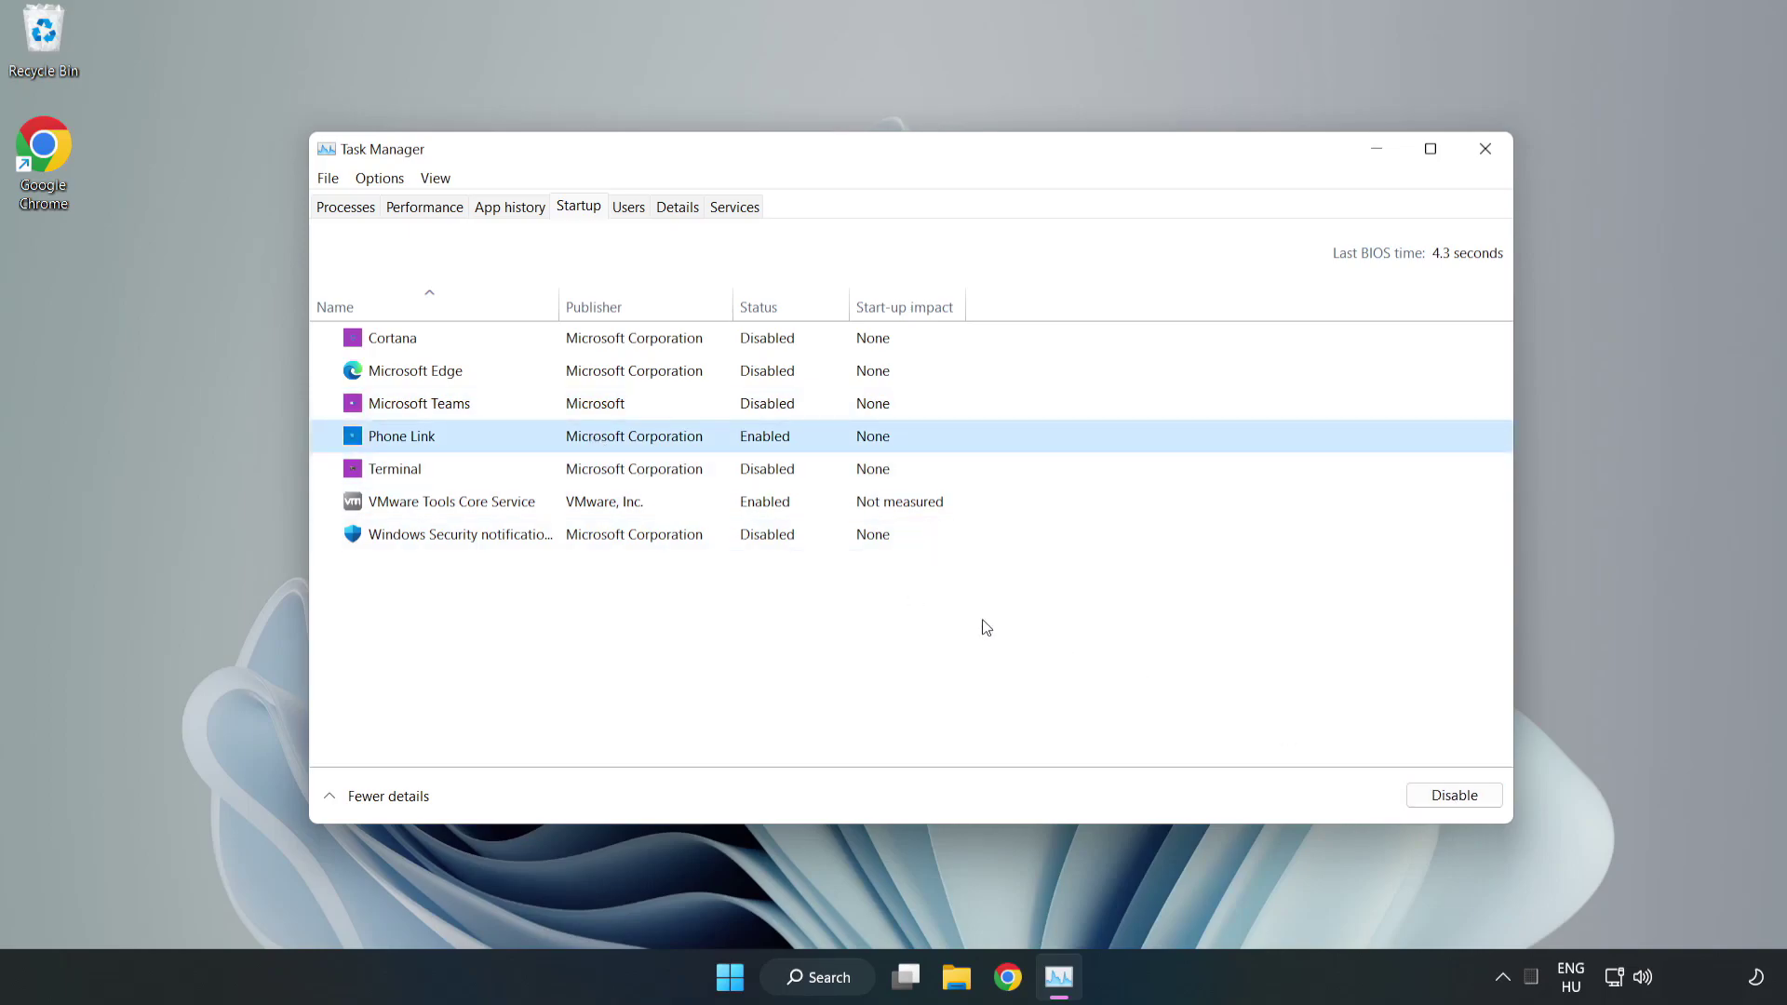
click(1487, 800)
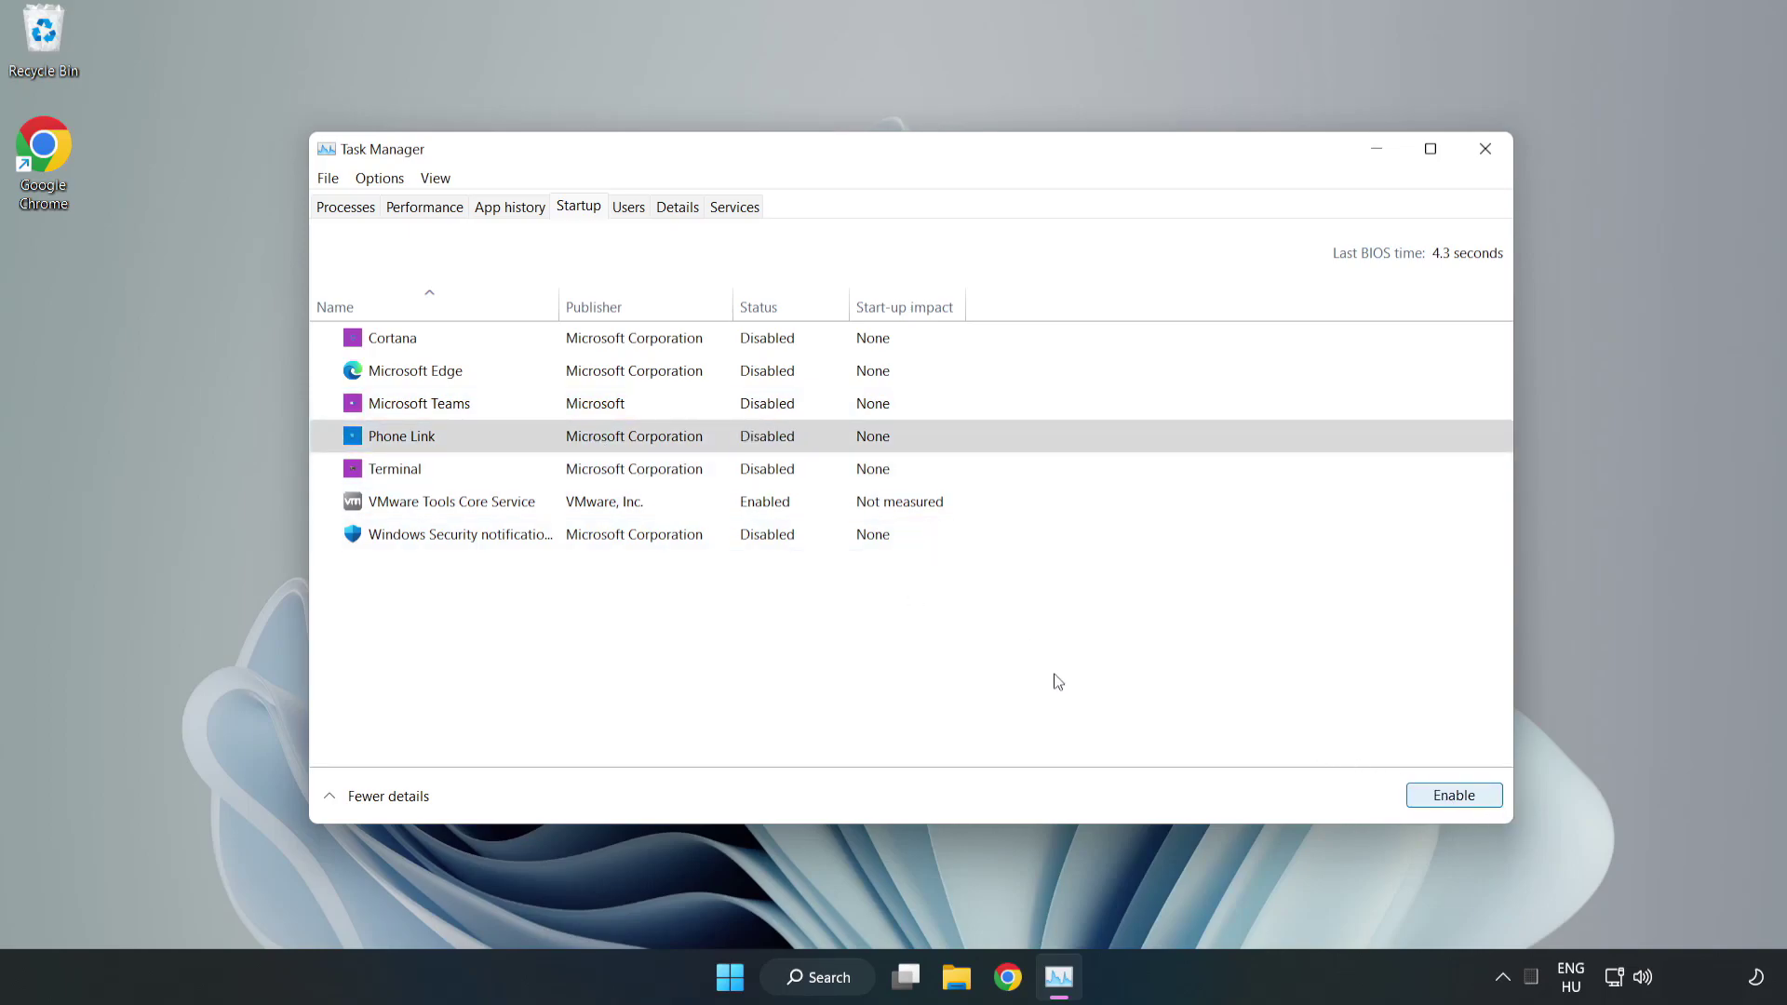
click(1487, 151)
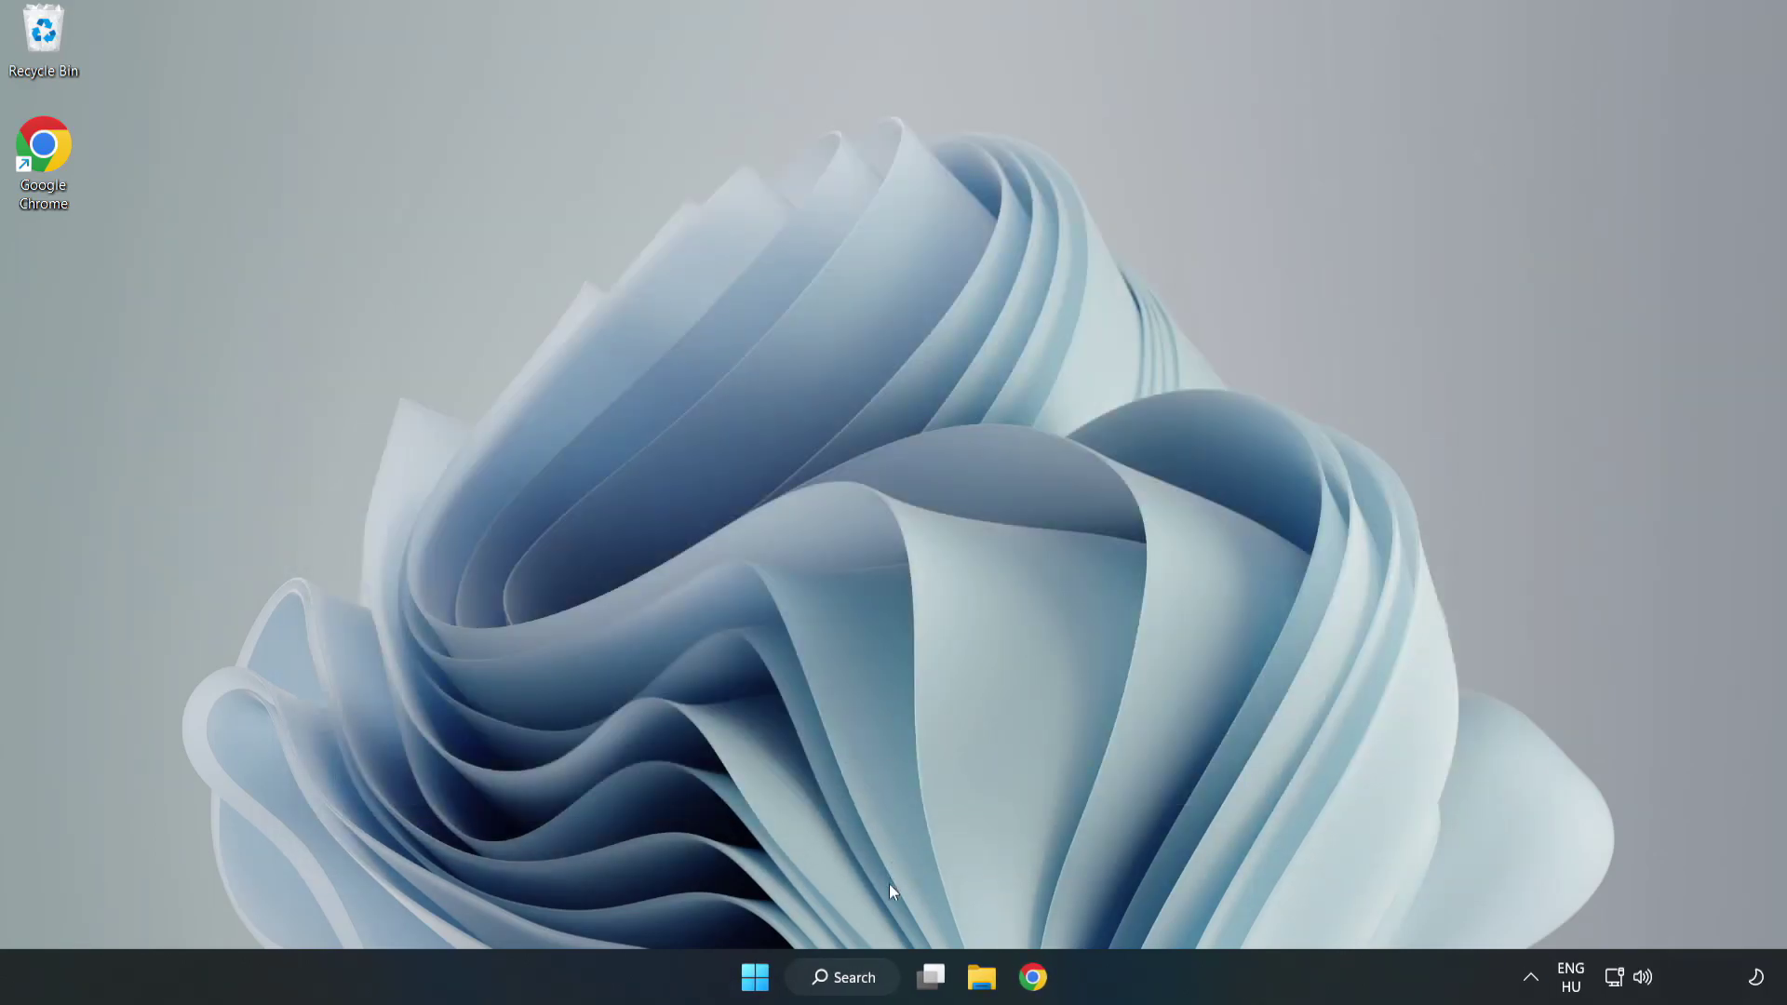
Step: Search 'security', open Windows Security and go to its Virus & threat protection page
click(840, 982)
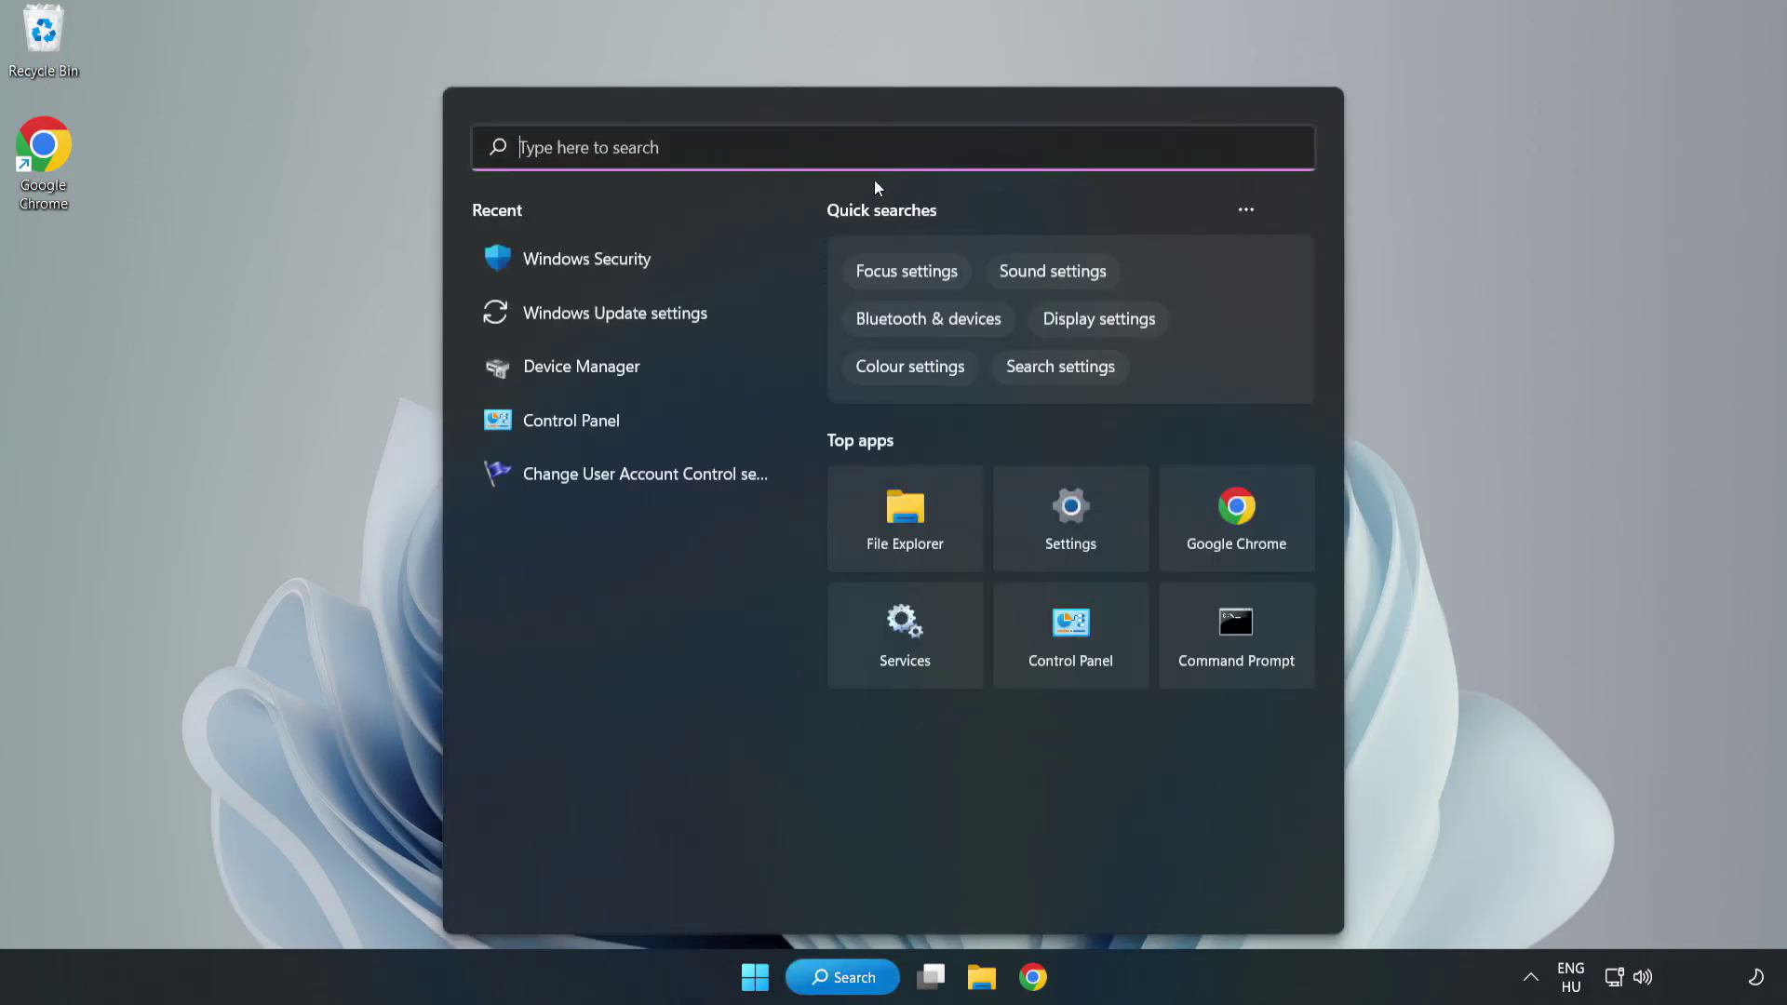
text(security)
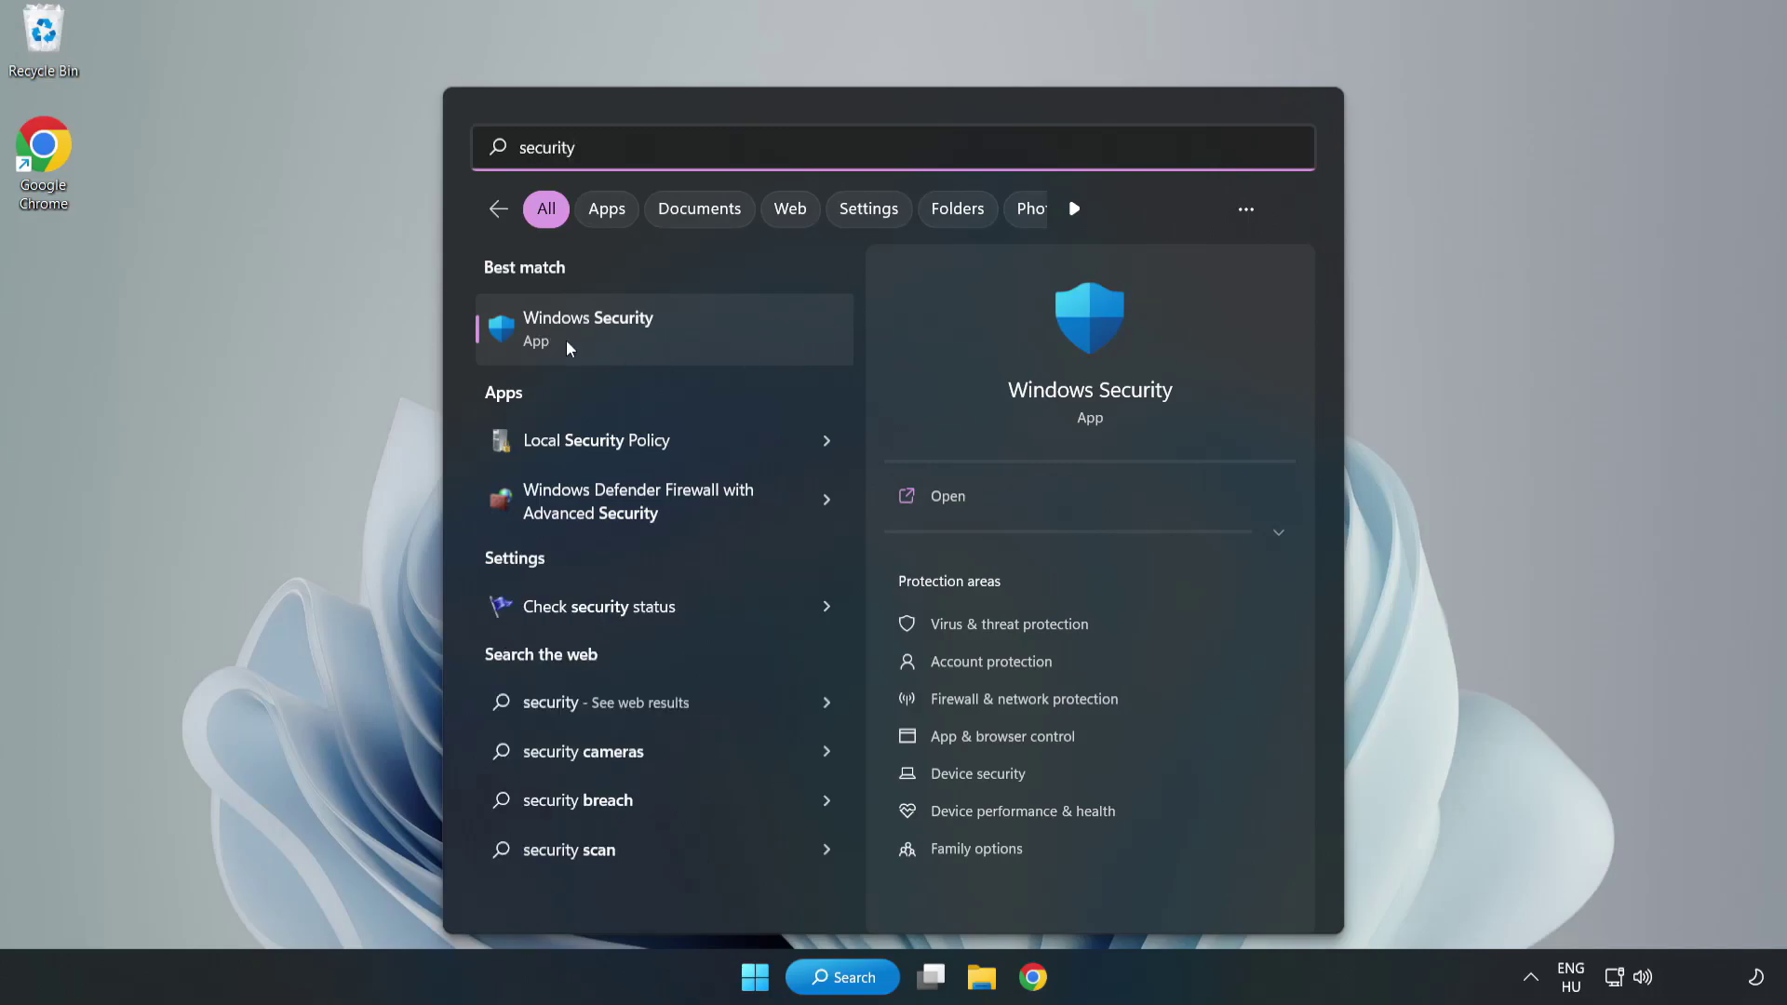
click(646, 337)
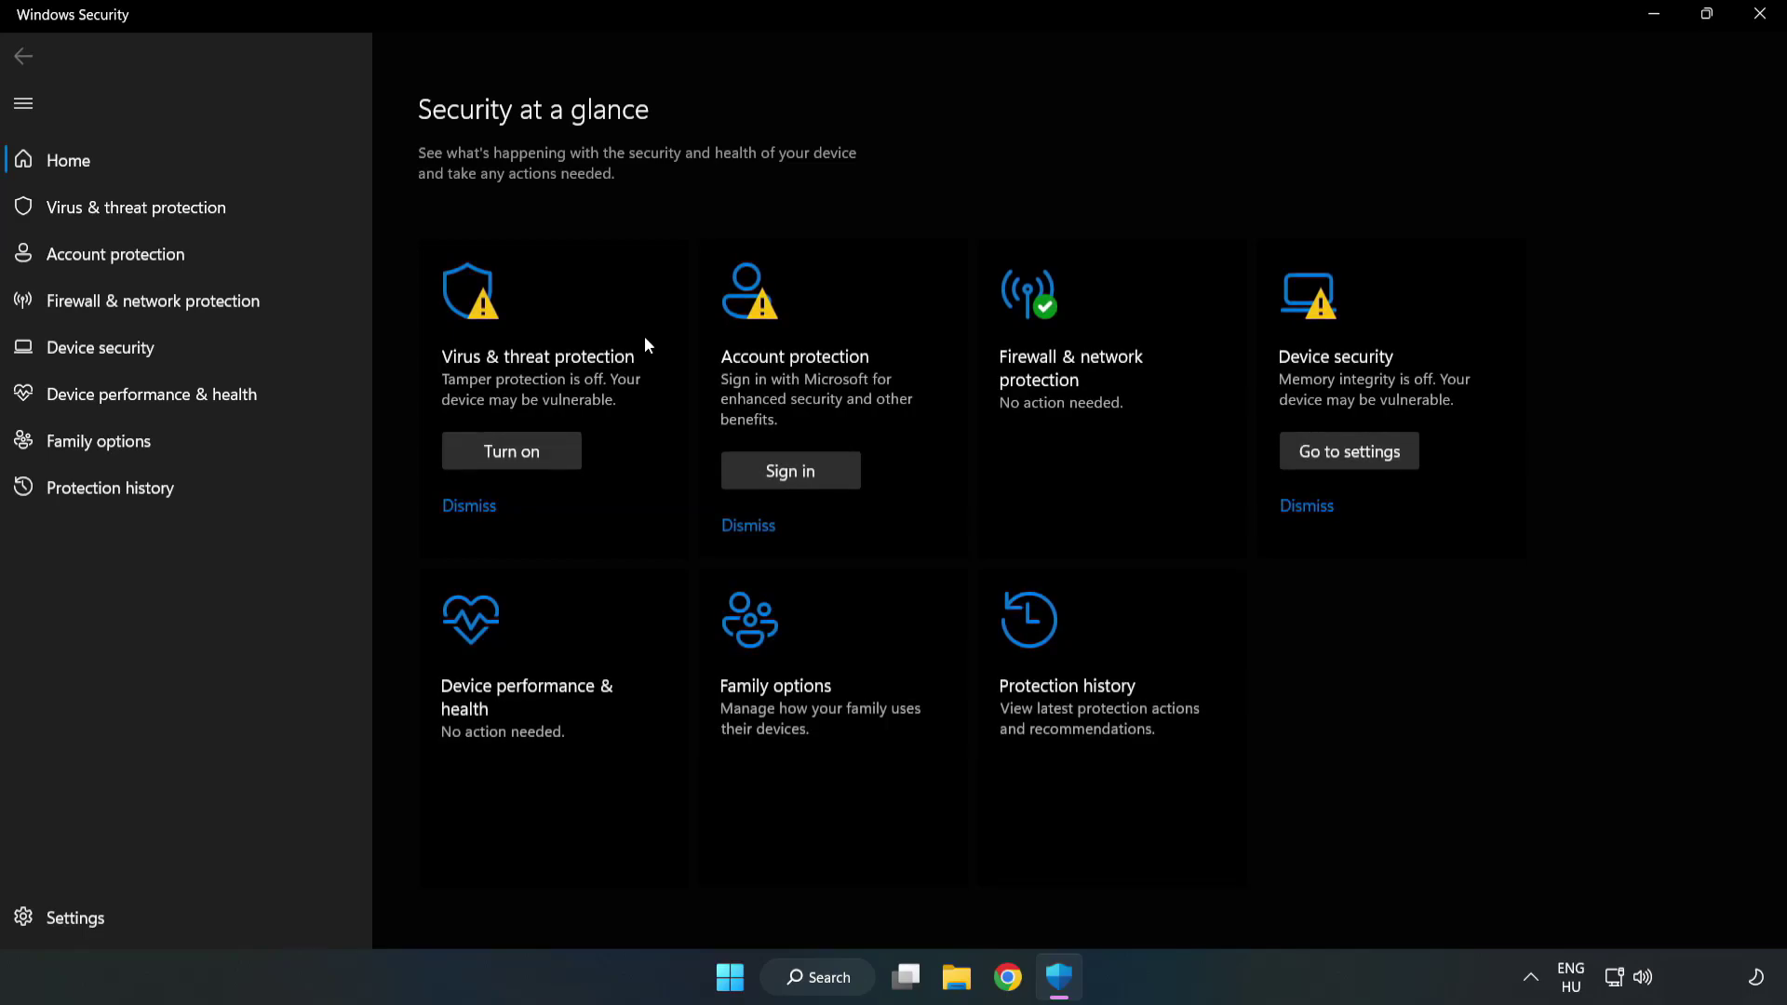
click(117, 217)
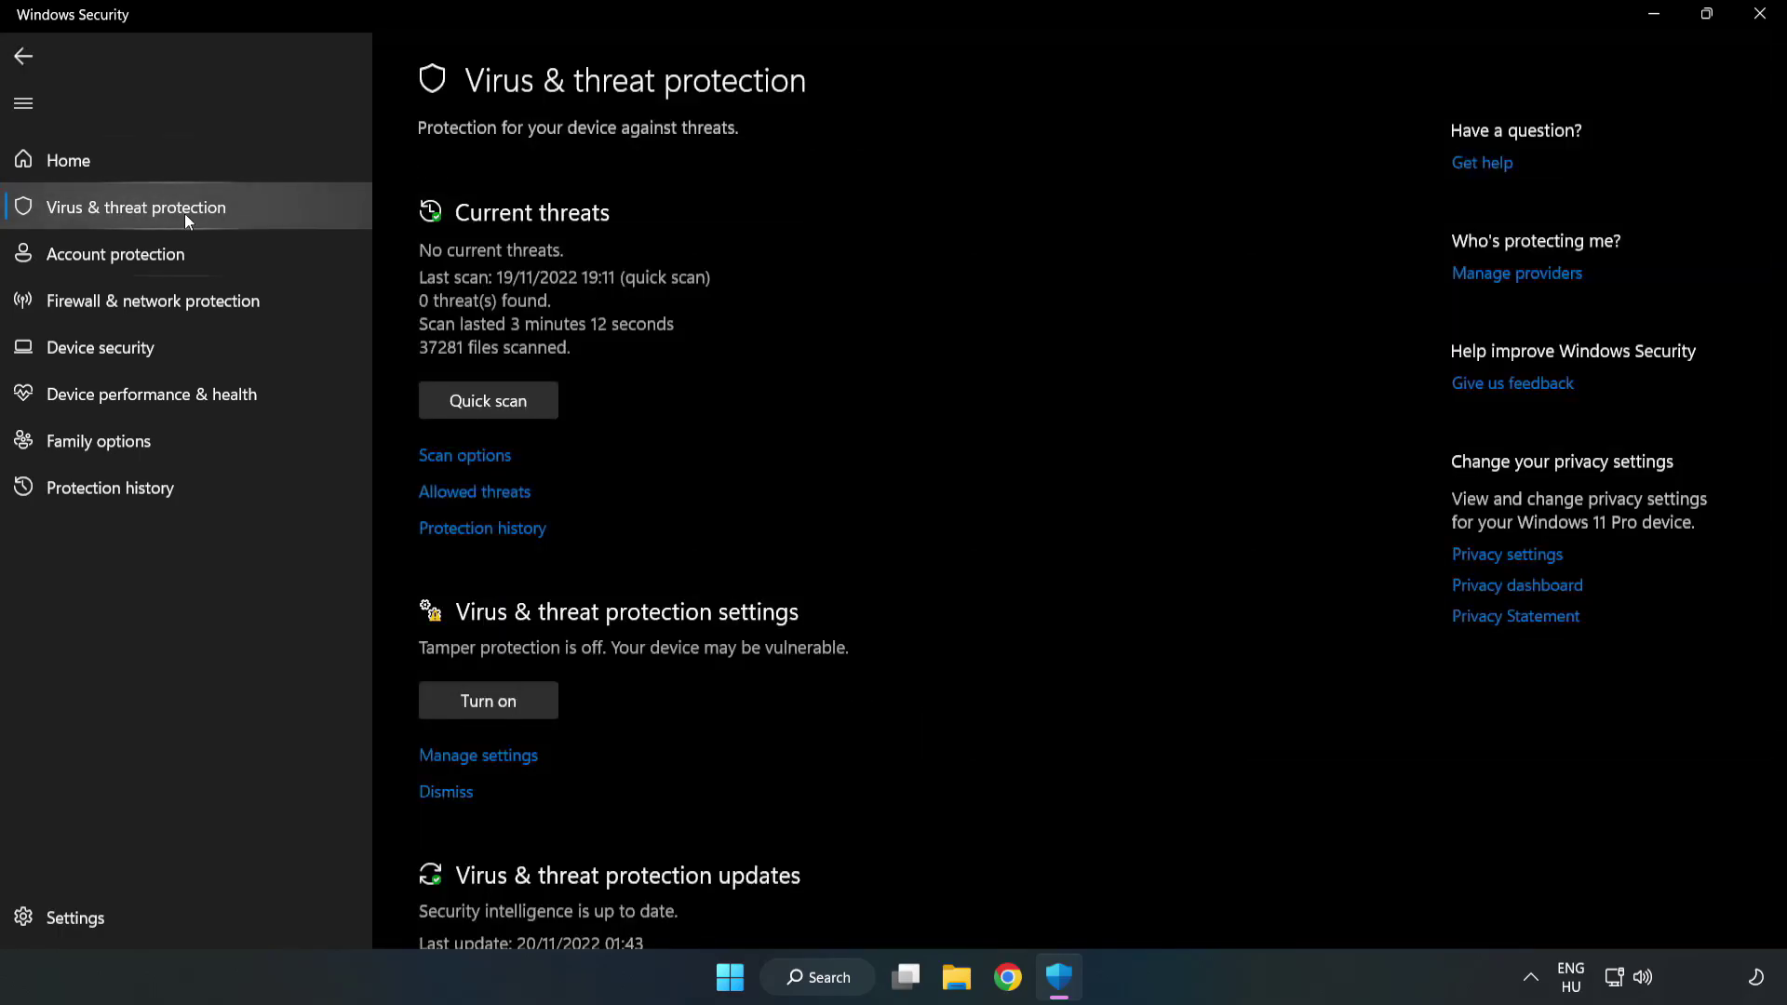
Step: Open the Virus & threat protection settings and scroll down to the Exclusions section
scroll(934, 368, down, 3)
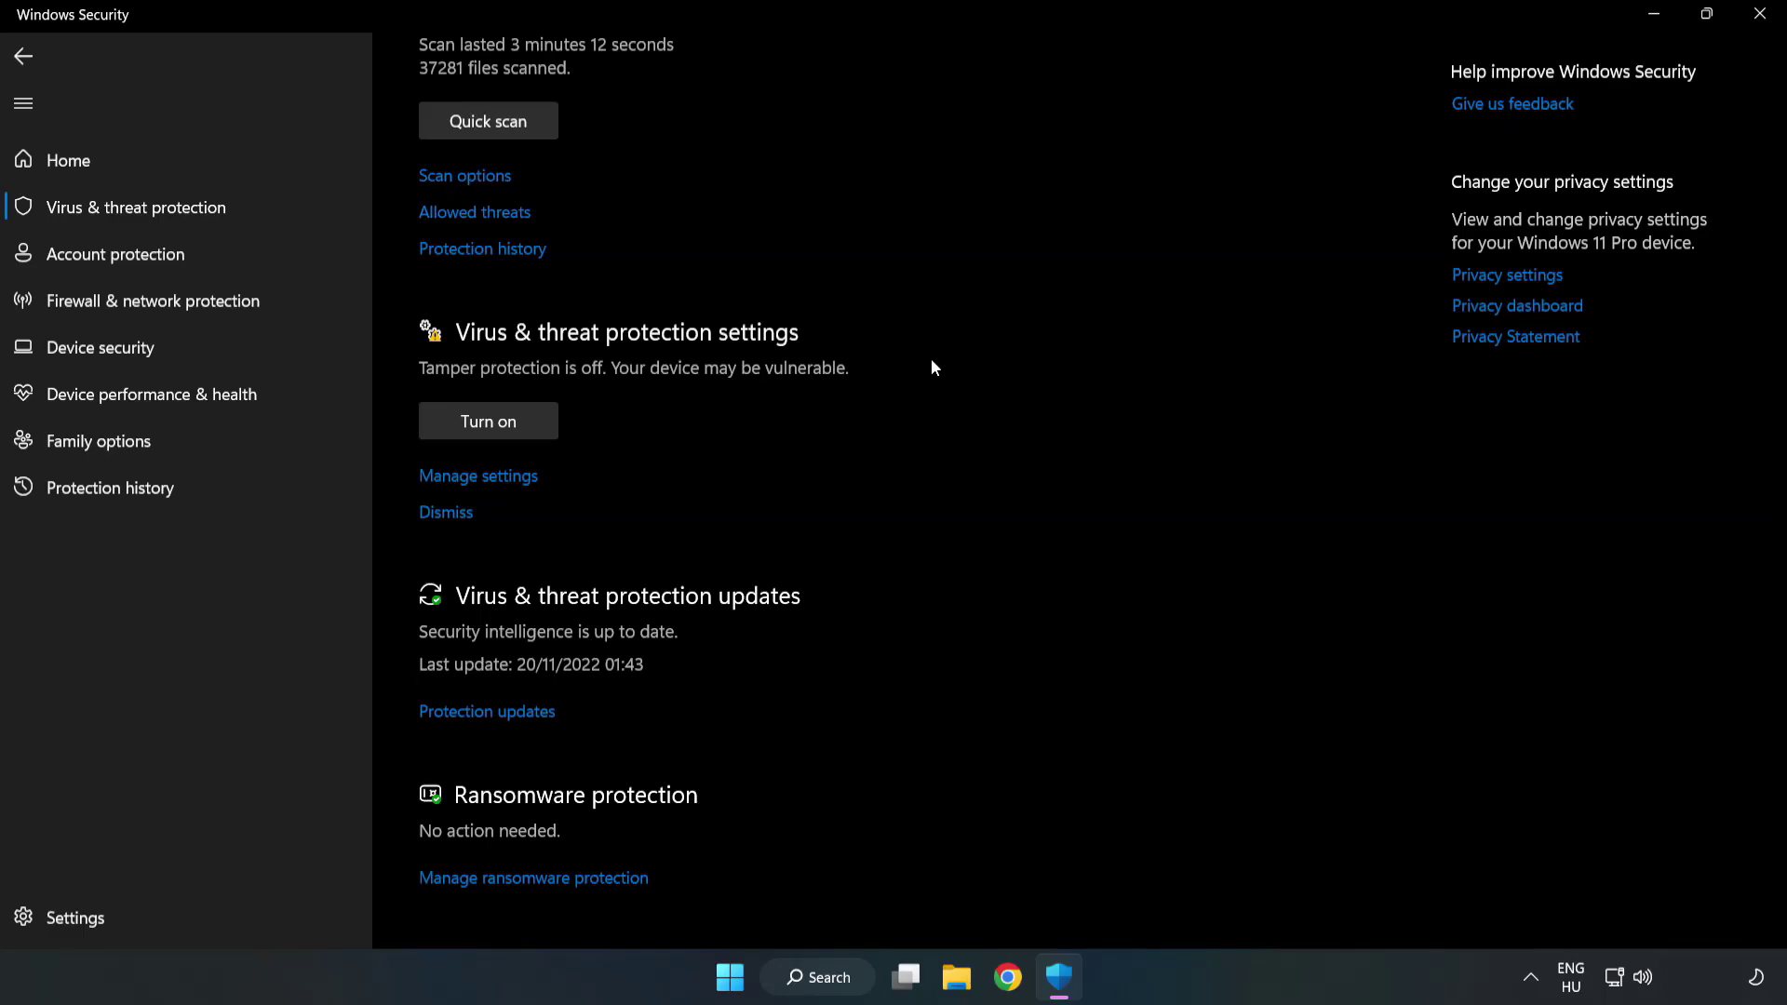
click(490, 484)
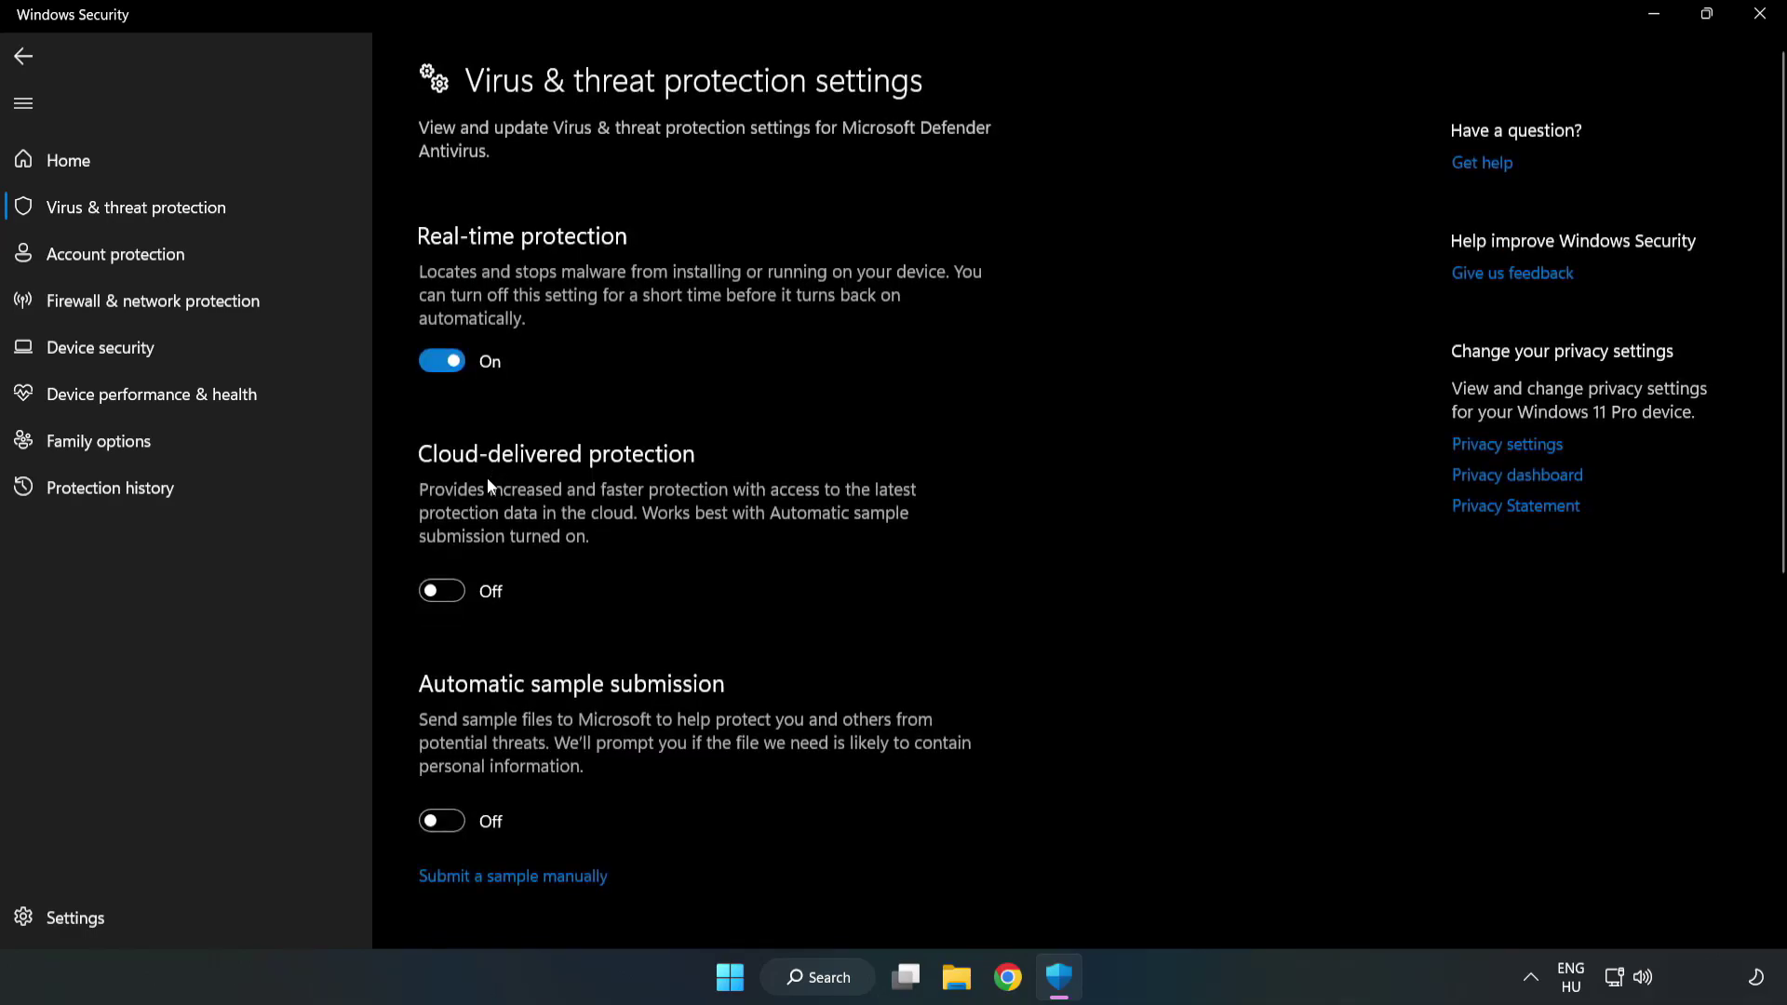
scroll(1138, 469, down, 5)
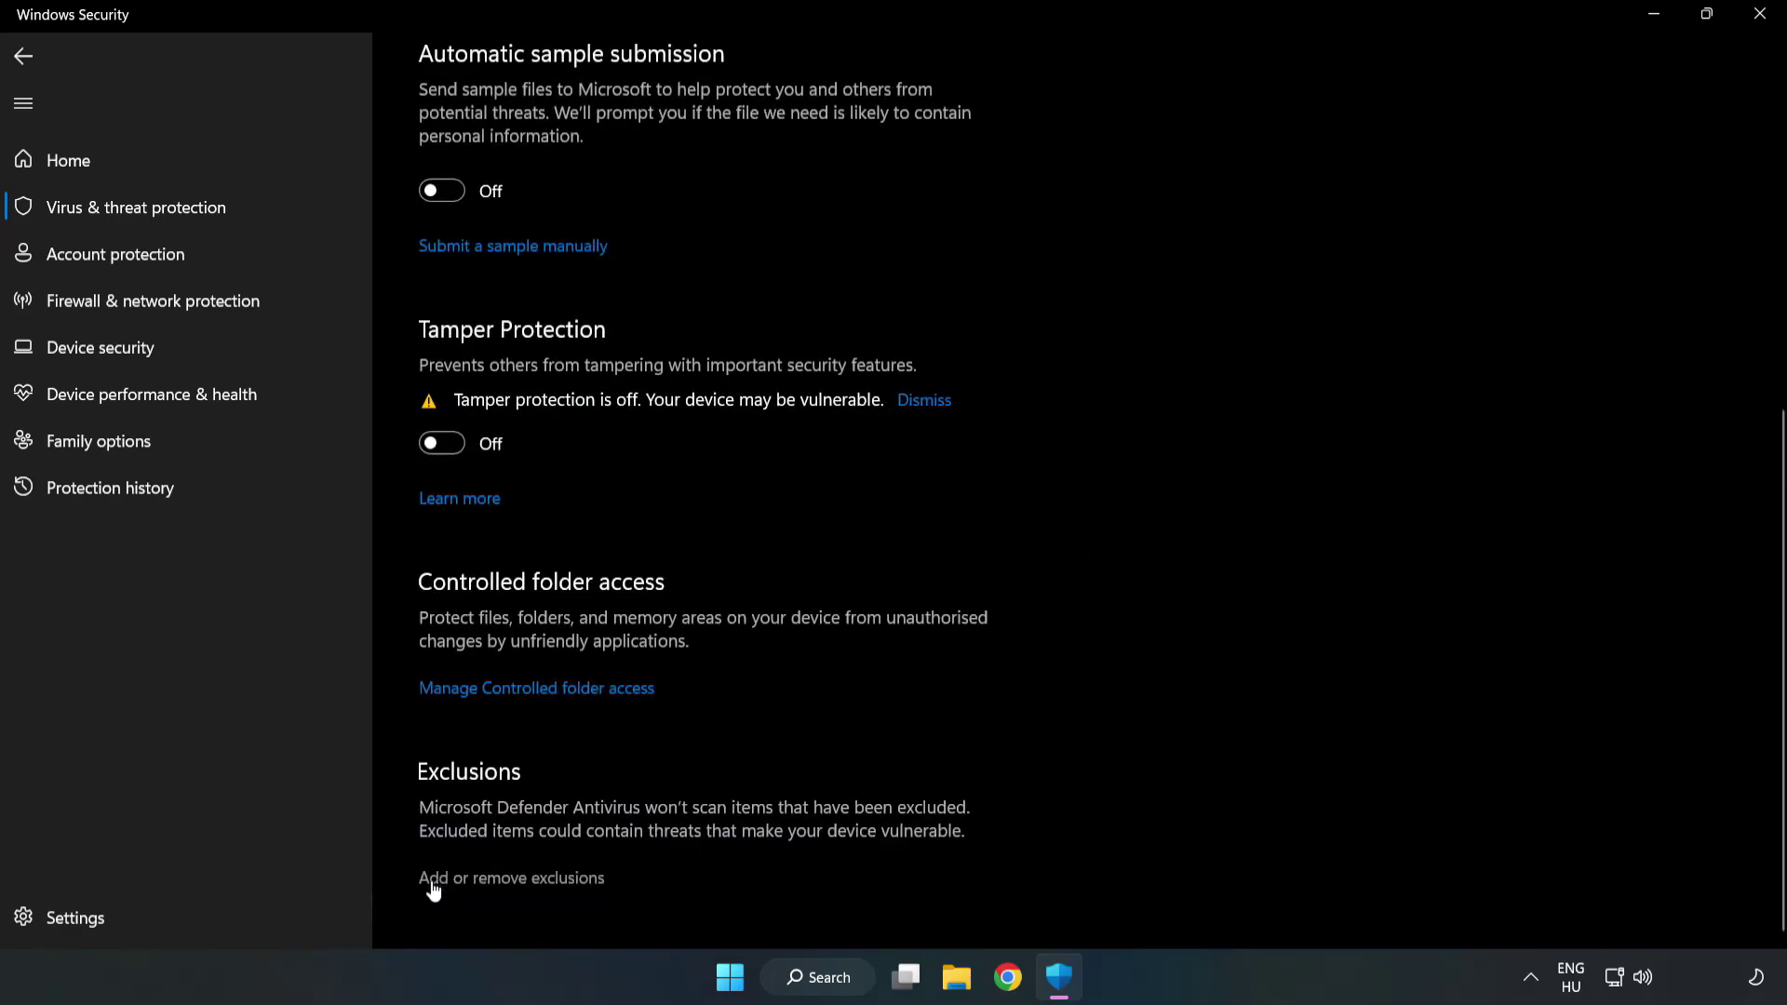
Step: Start adding a File exclusion from the Defender exclusions list
click(529, 879)
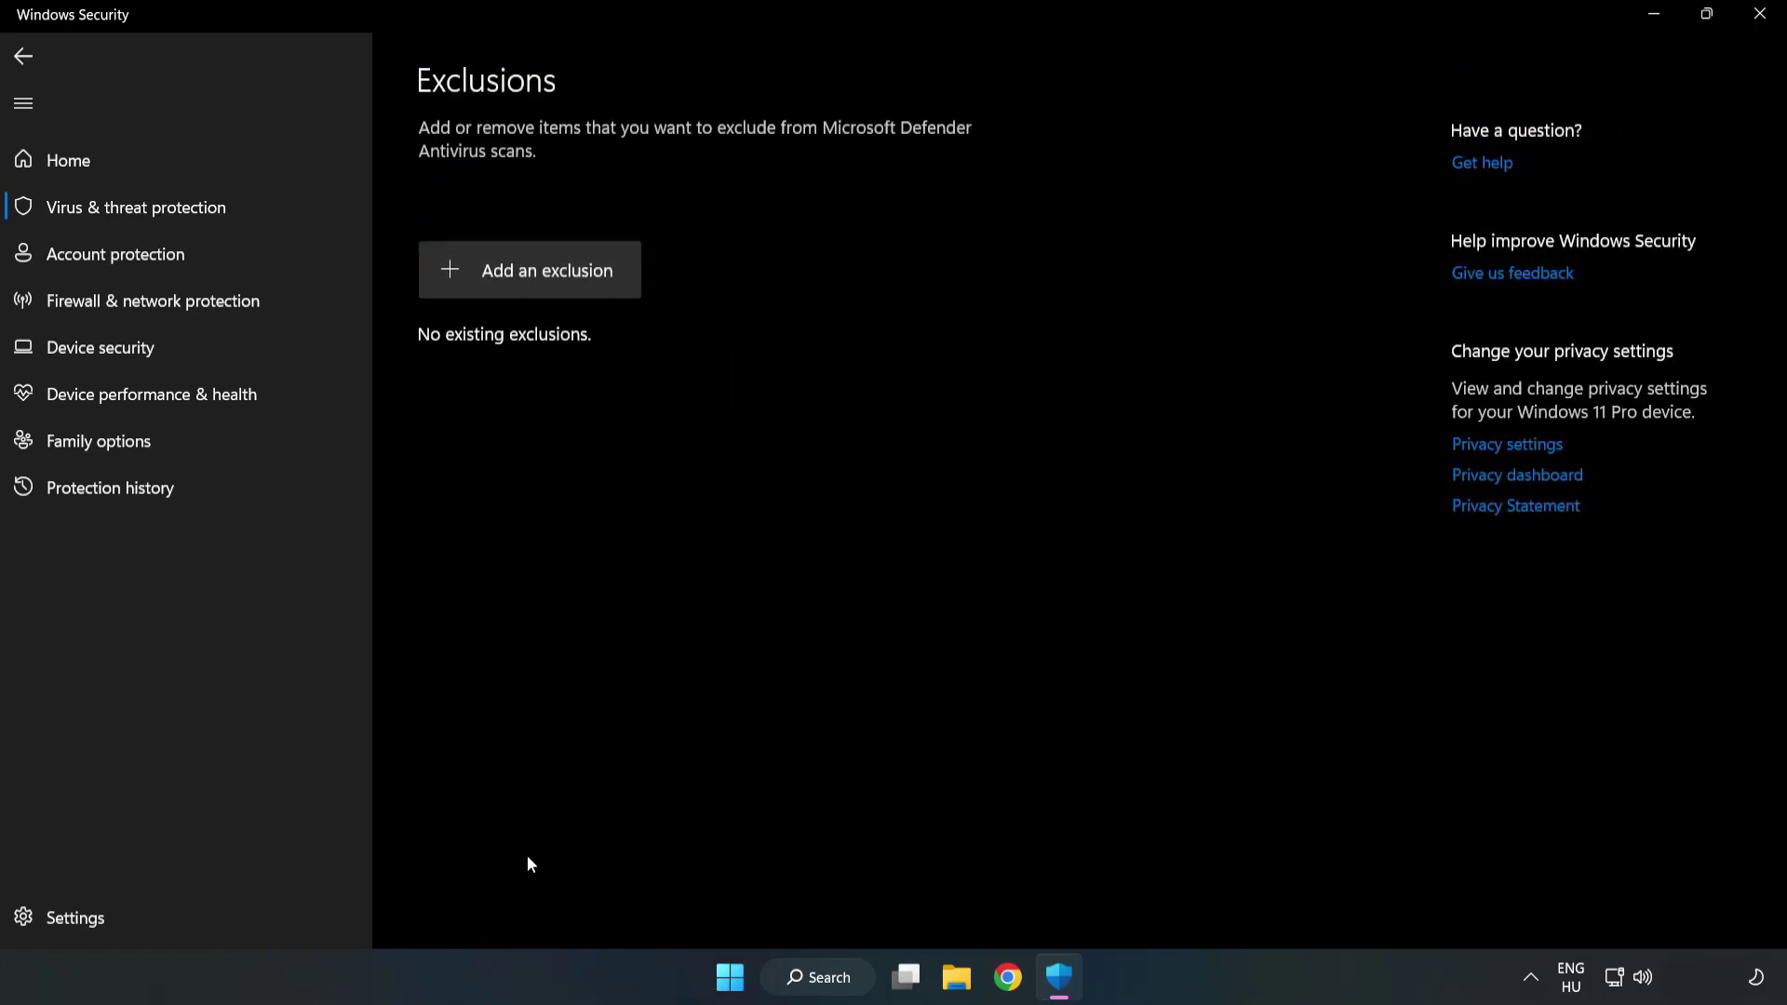
click(547, 278)
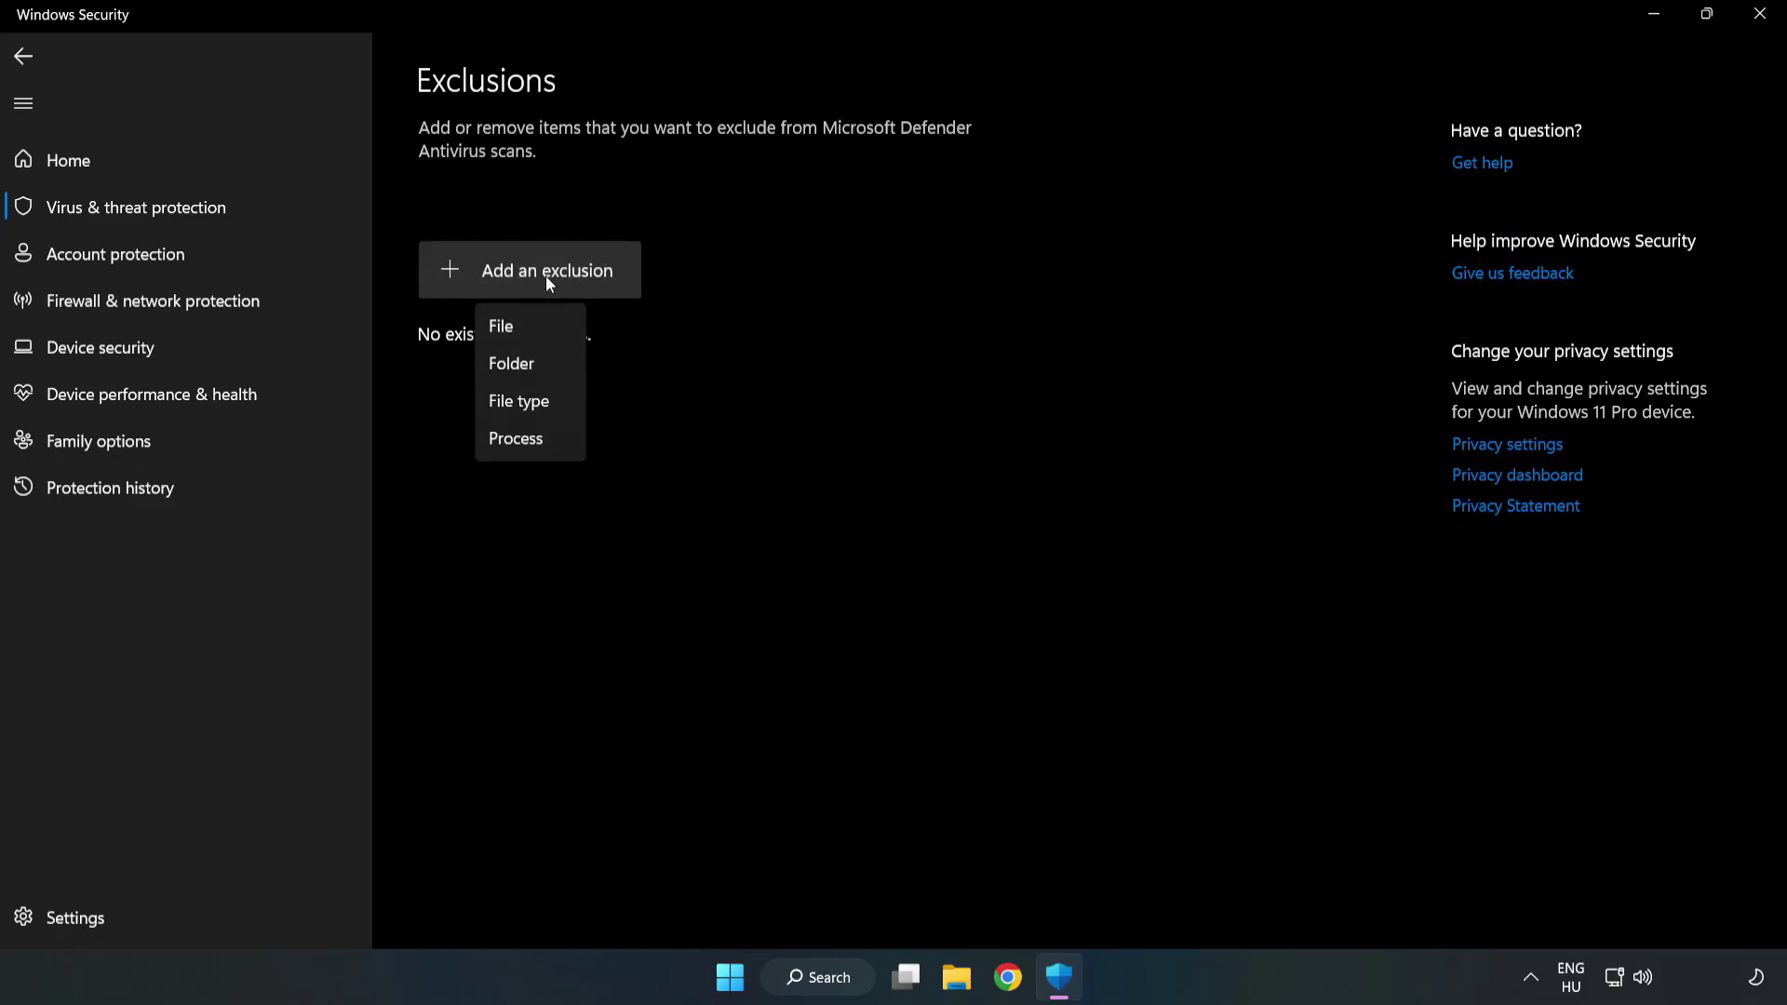
click(509, 328)
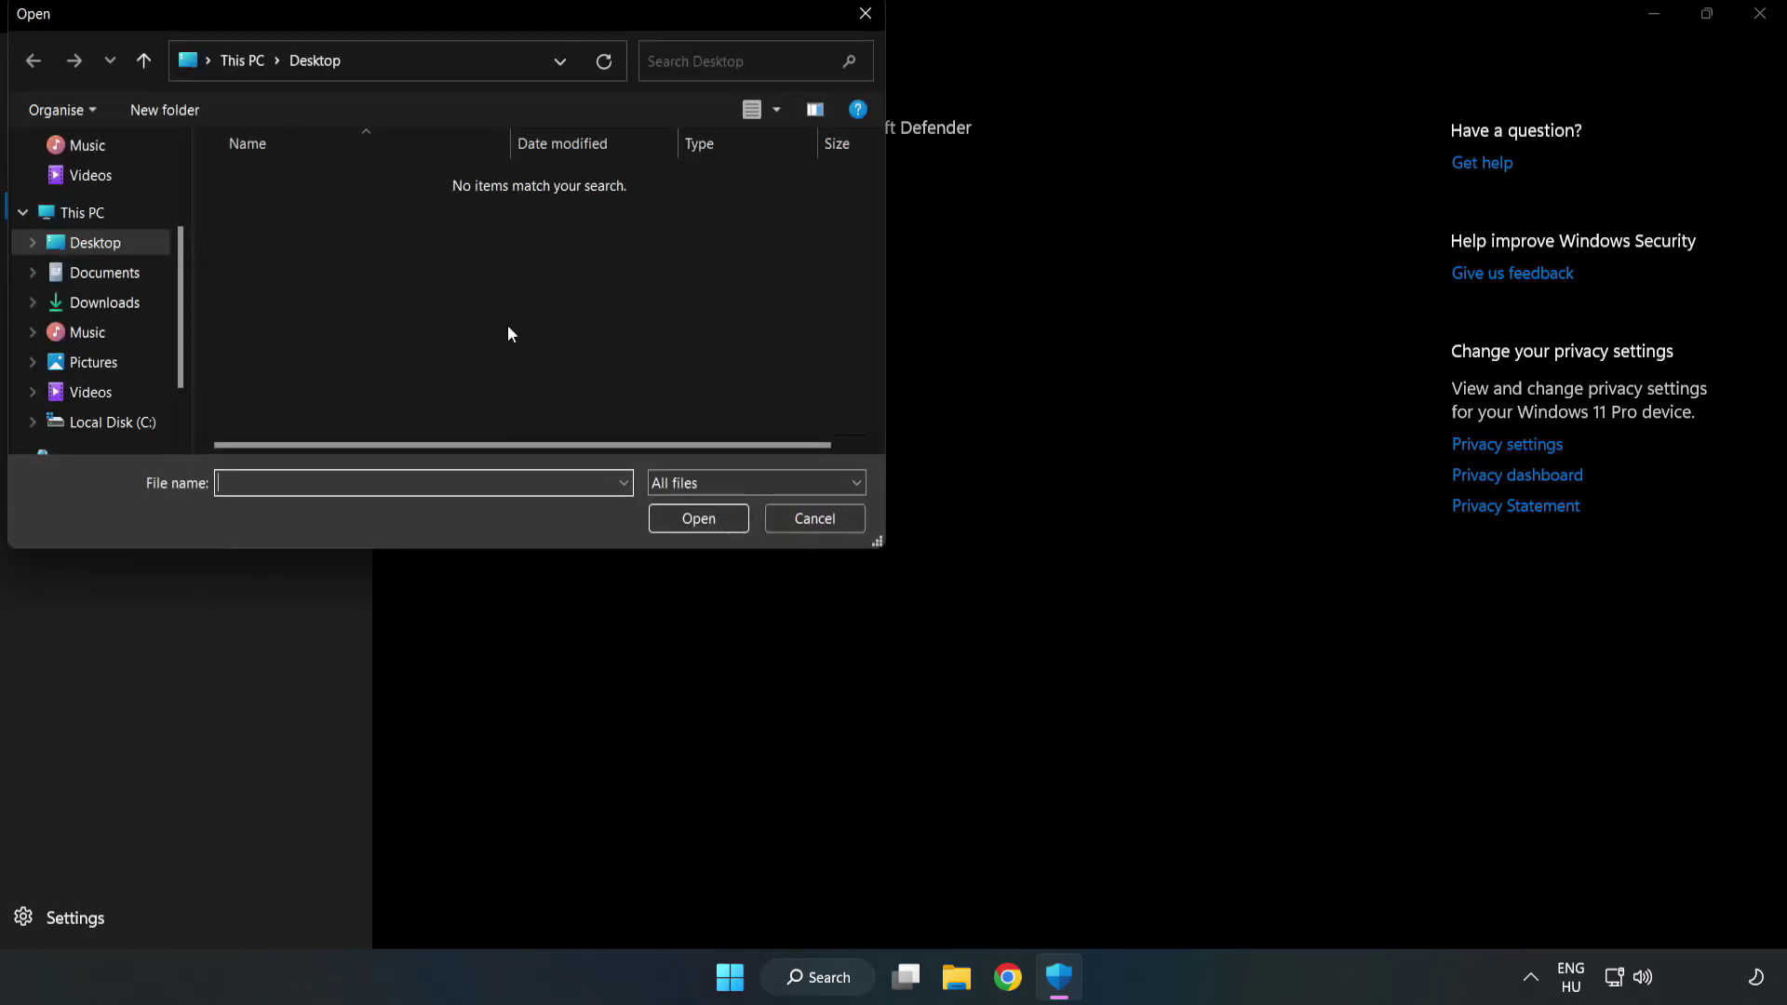
drag(479, 20, 822, 206)
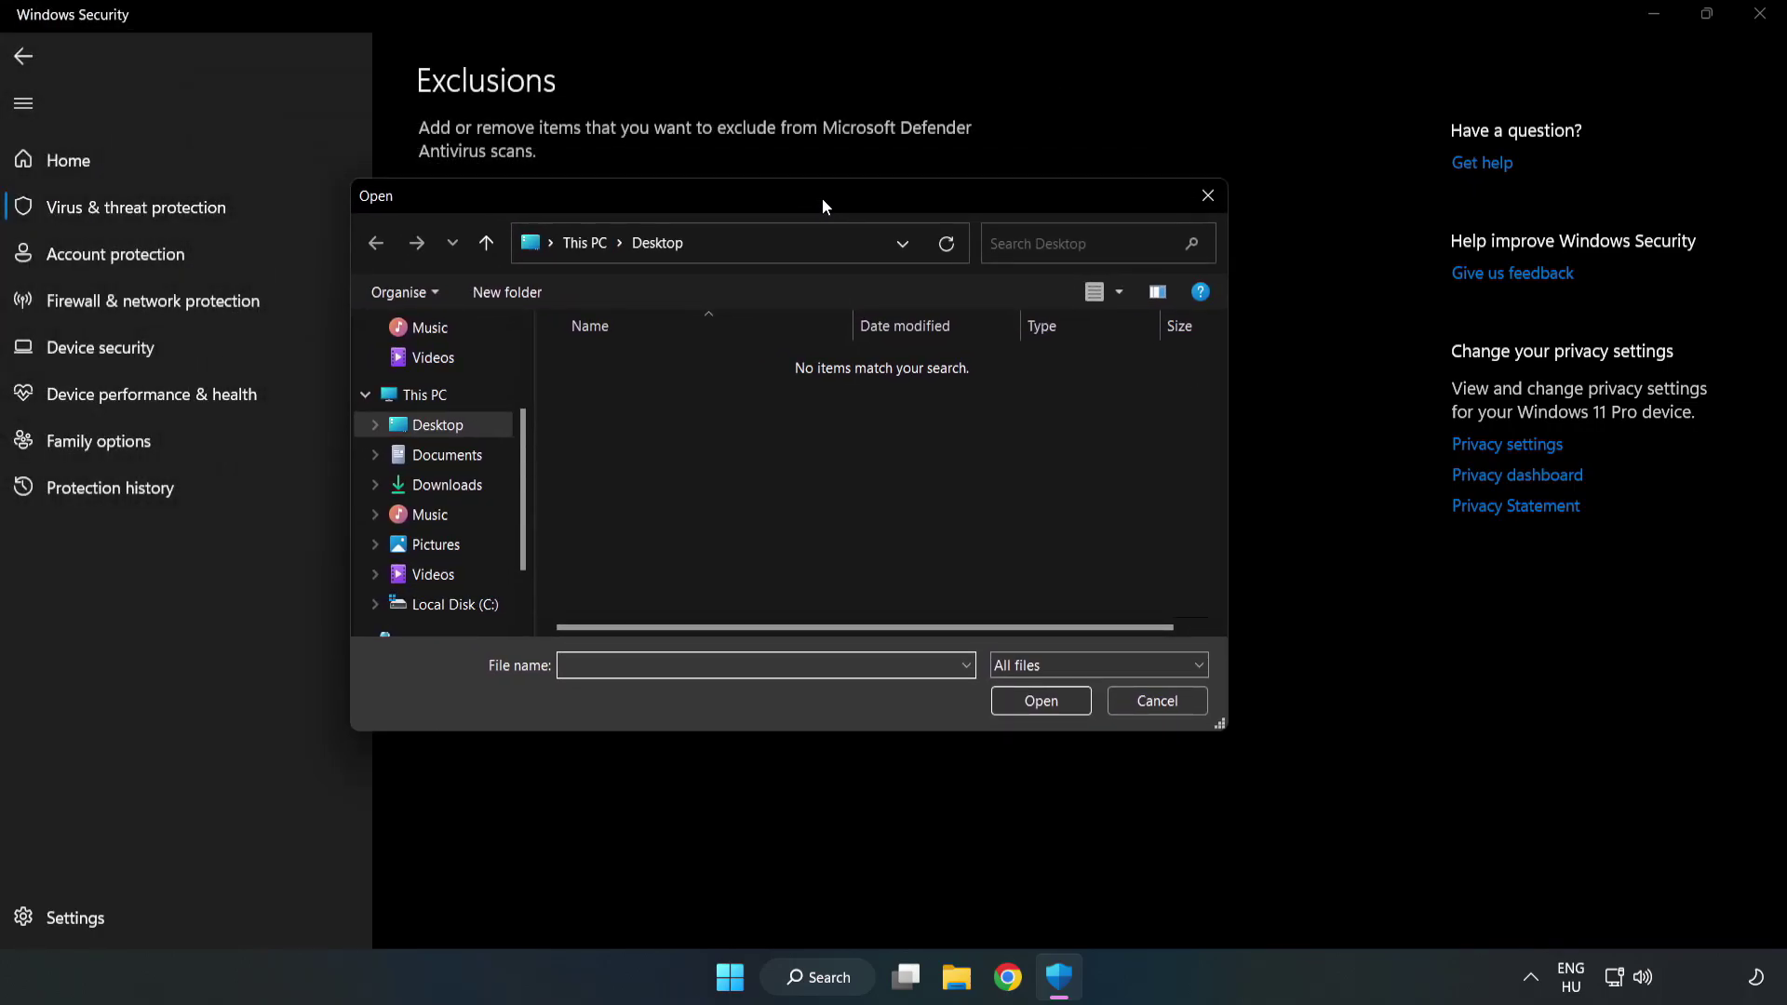
Step: Pick the NOT WORKING APP shortcut in C:\Program Files (x86)\NOT WORKING APP as the excluded file
click(458, 604)
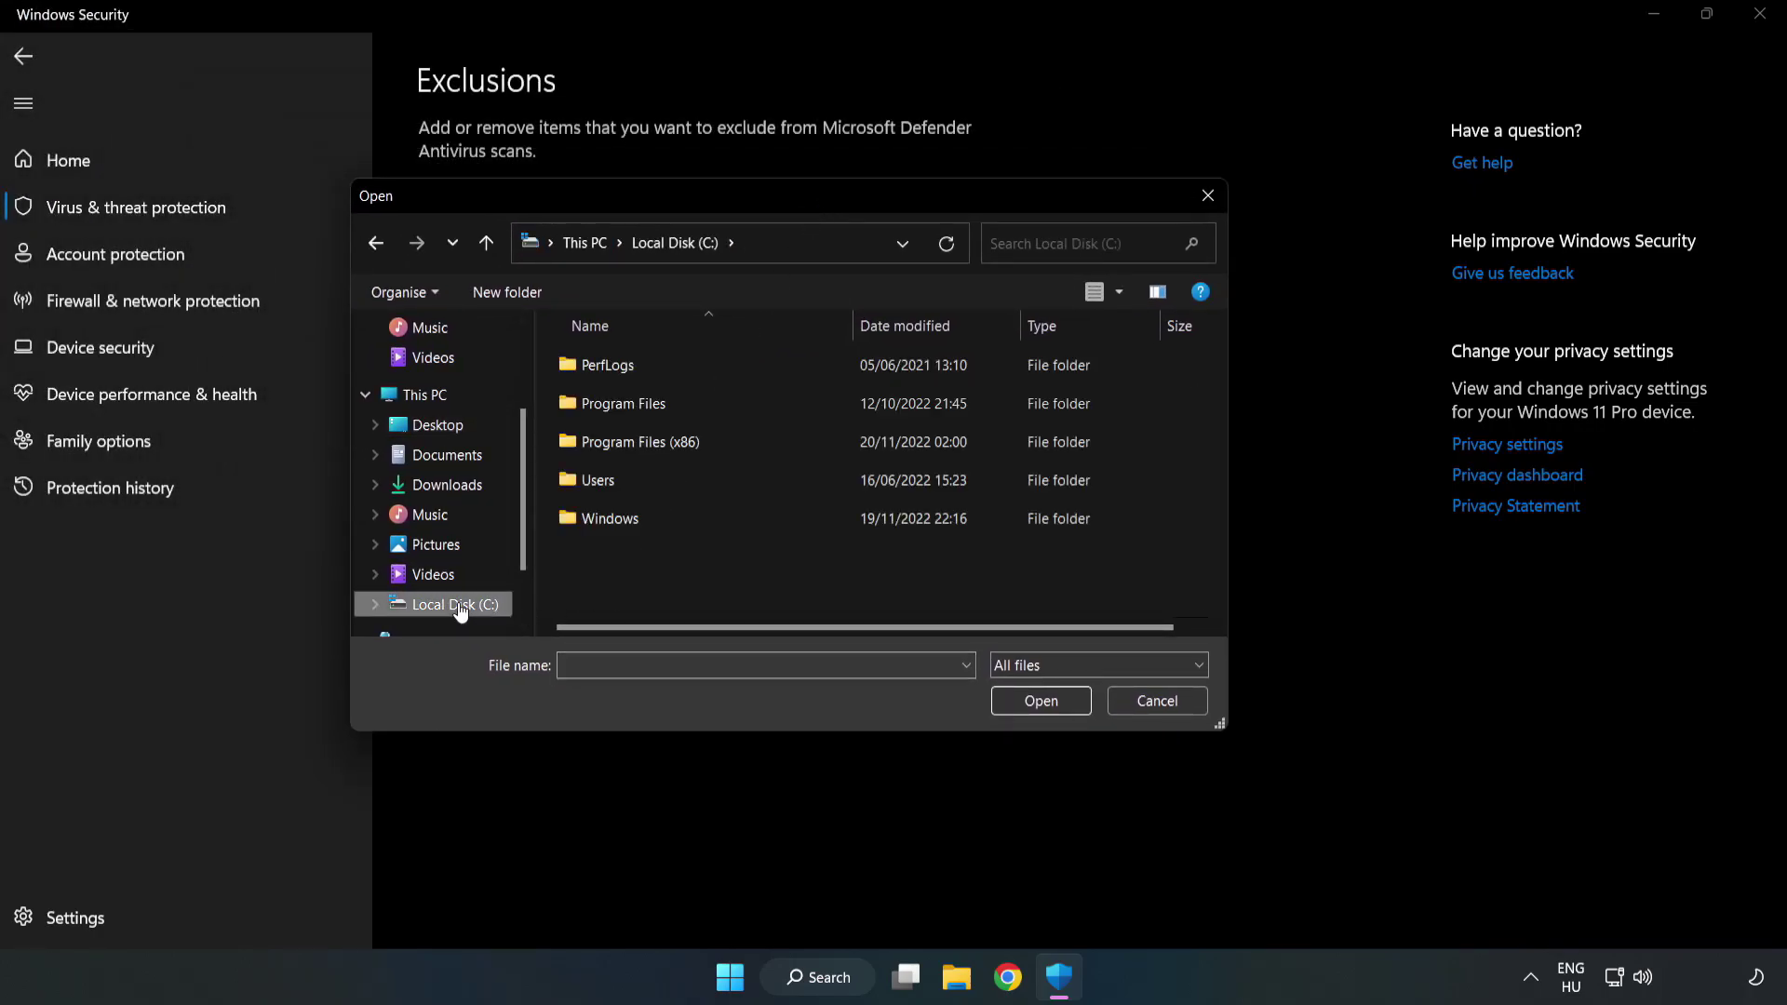
double_click(702, 444)
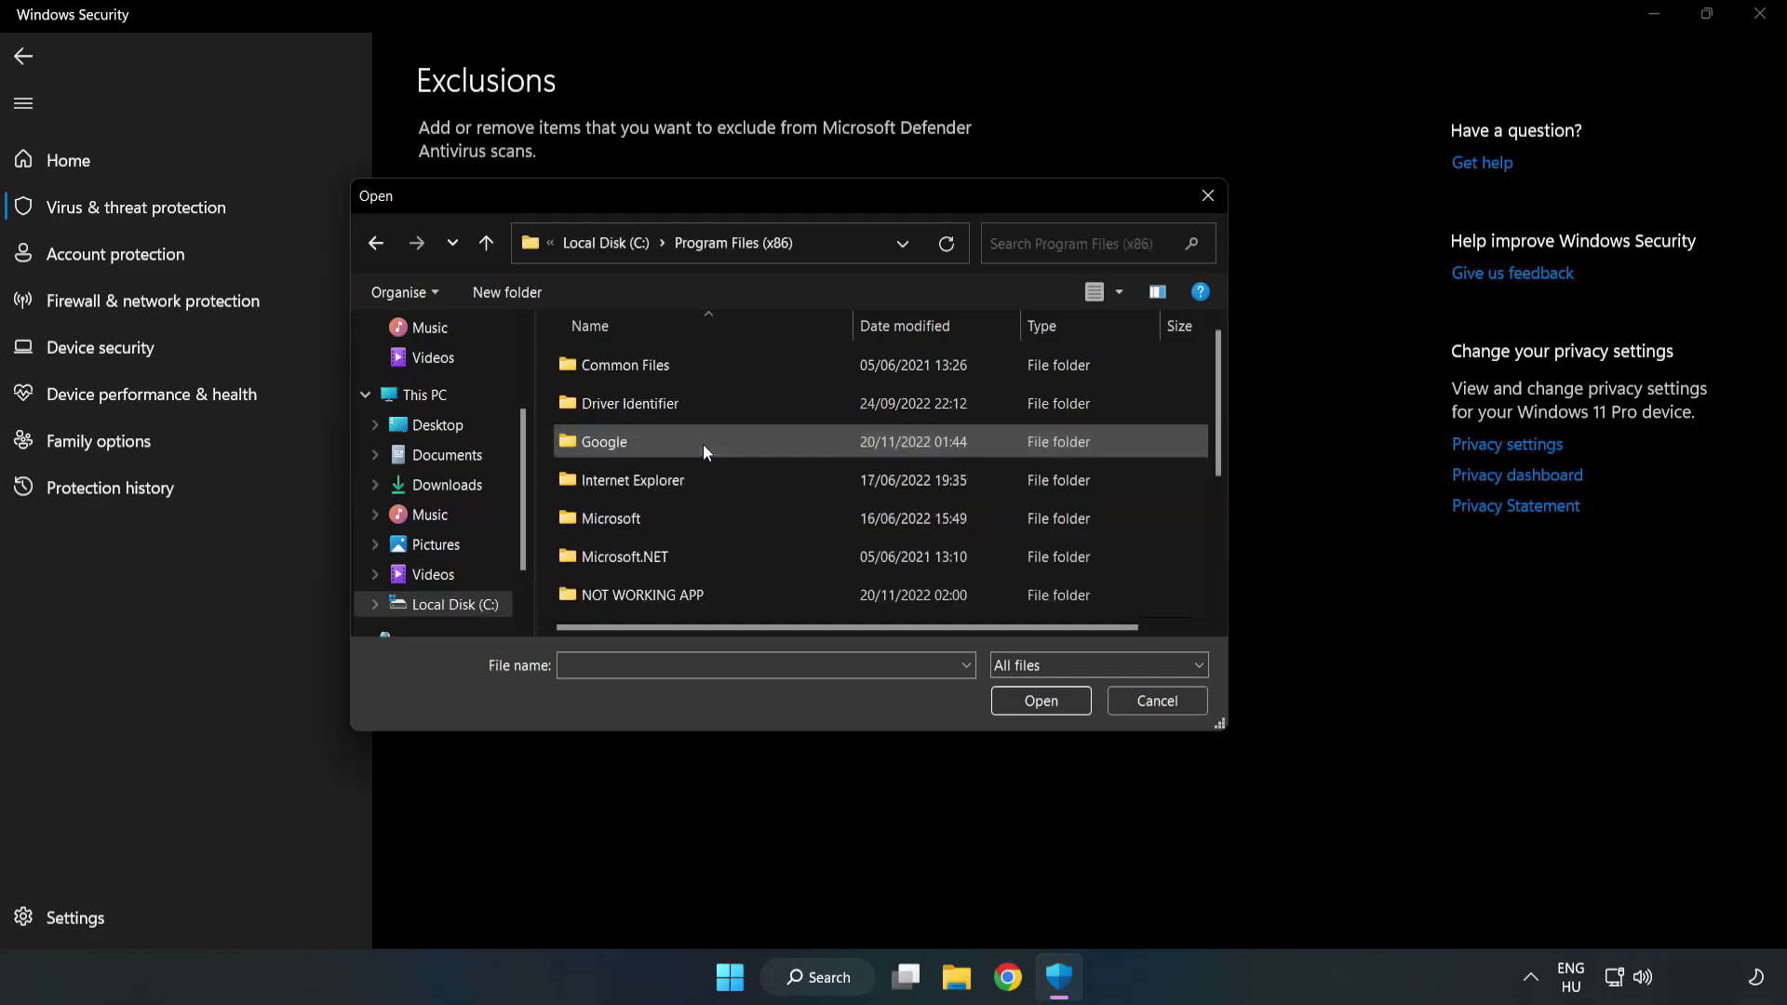
double_click(704, 596)
click(630, 367)
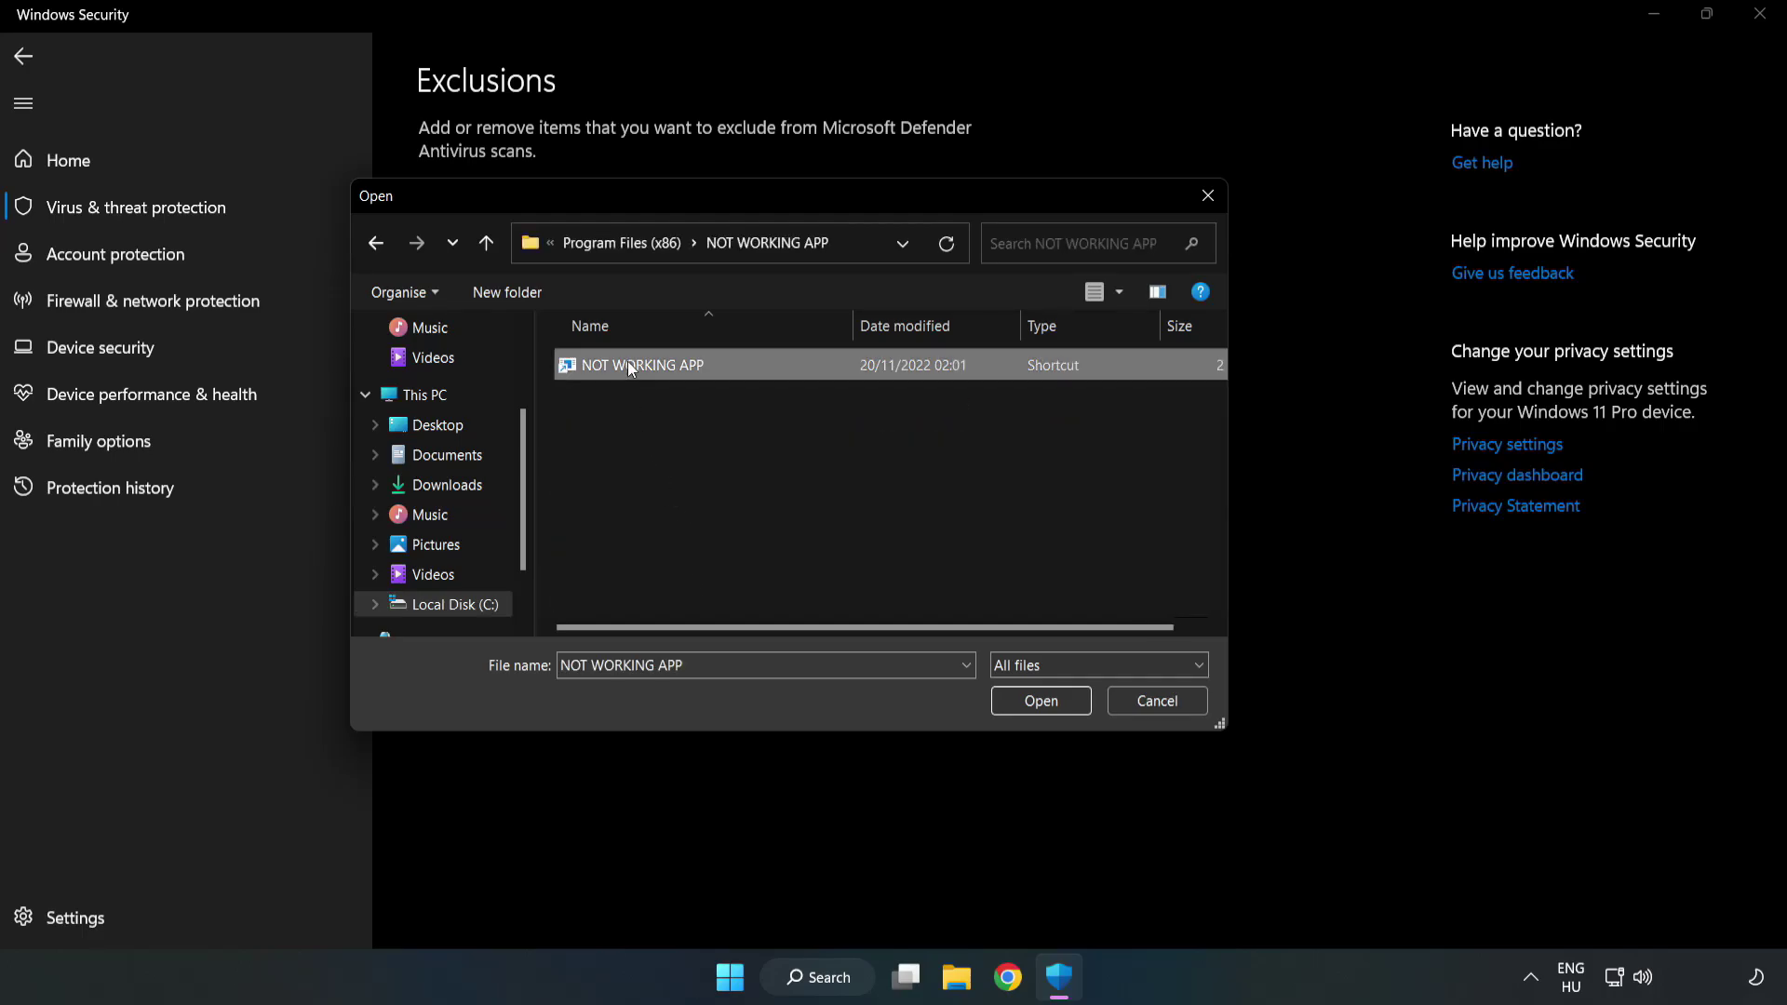
click(1040, 701)
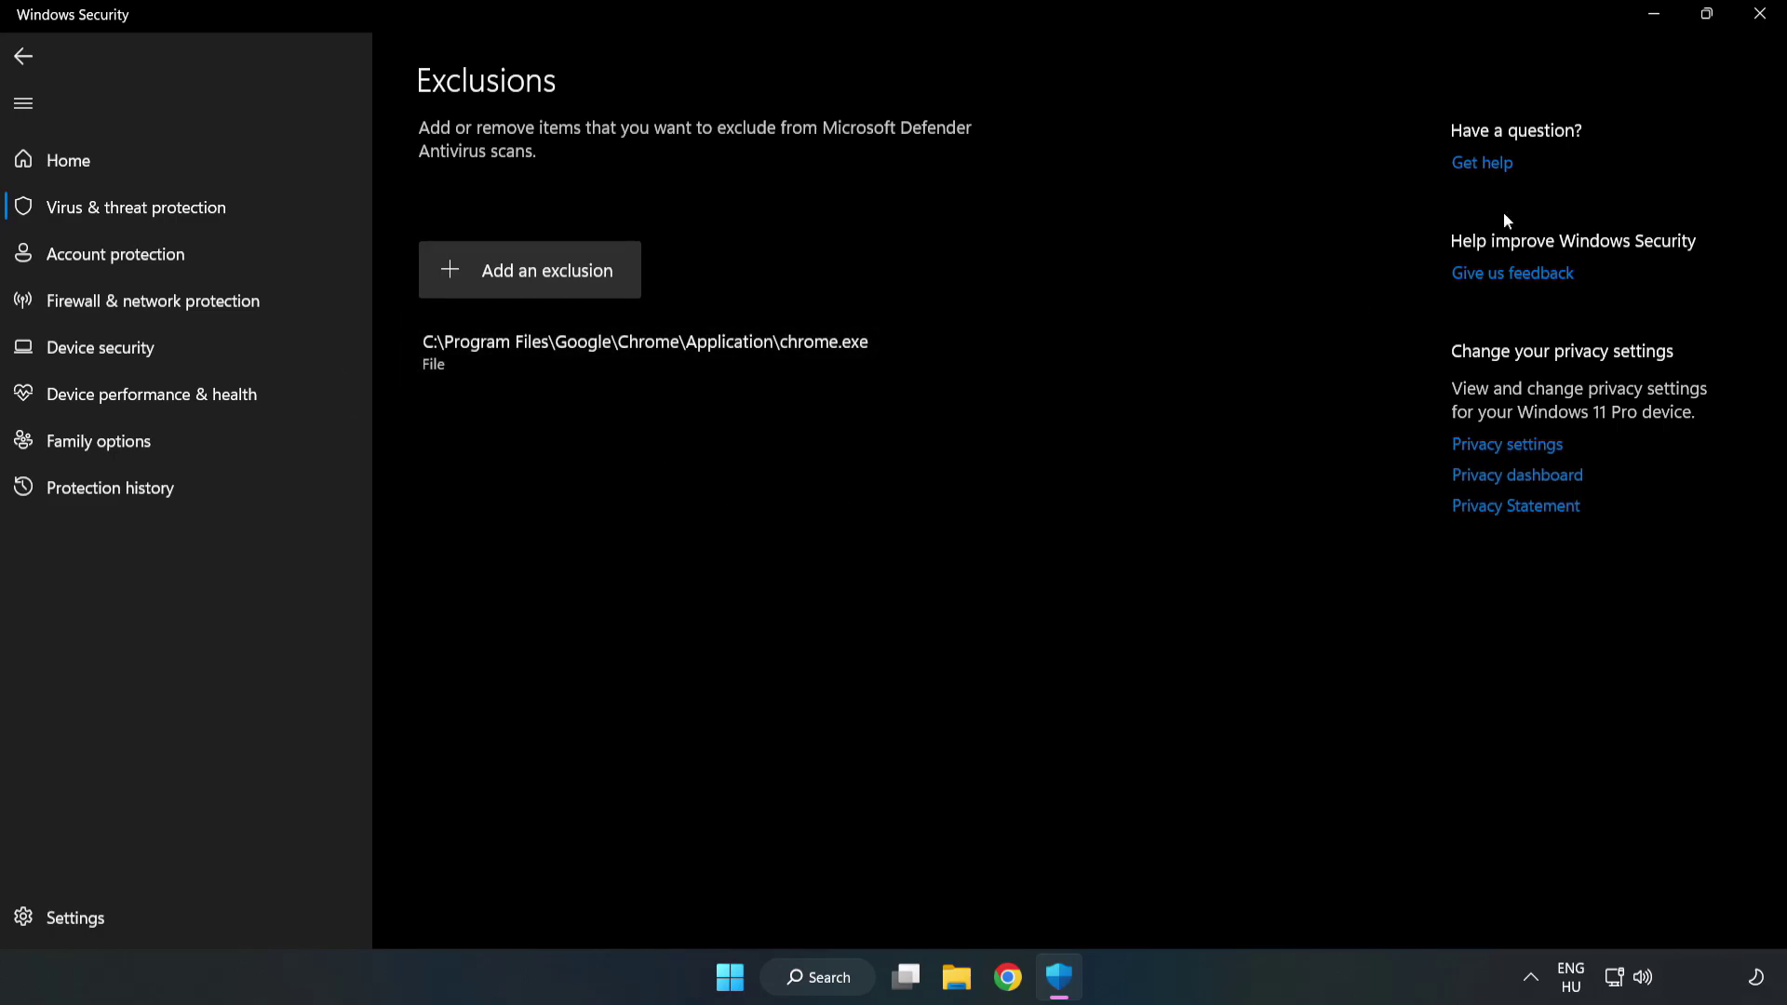
Step: Close Windows Security and show the Start menu's Sleep, Shut down and Restart power options
click(1759, 23)
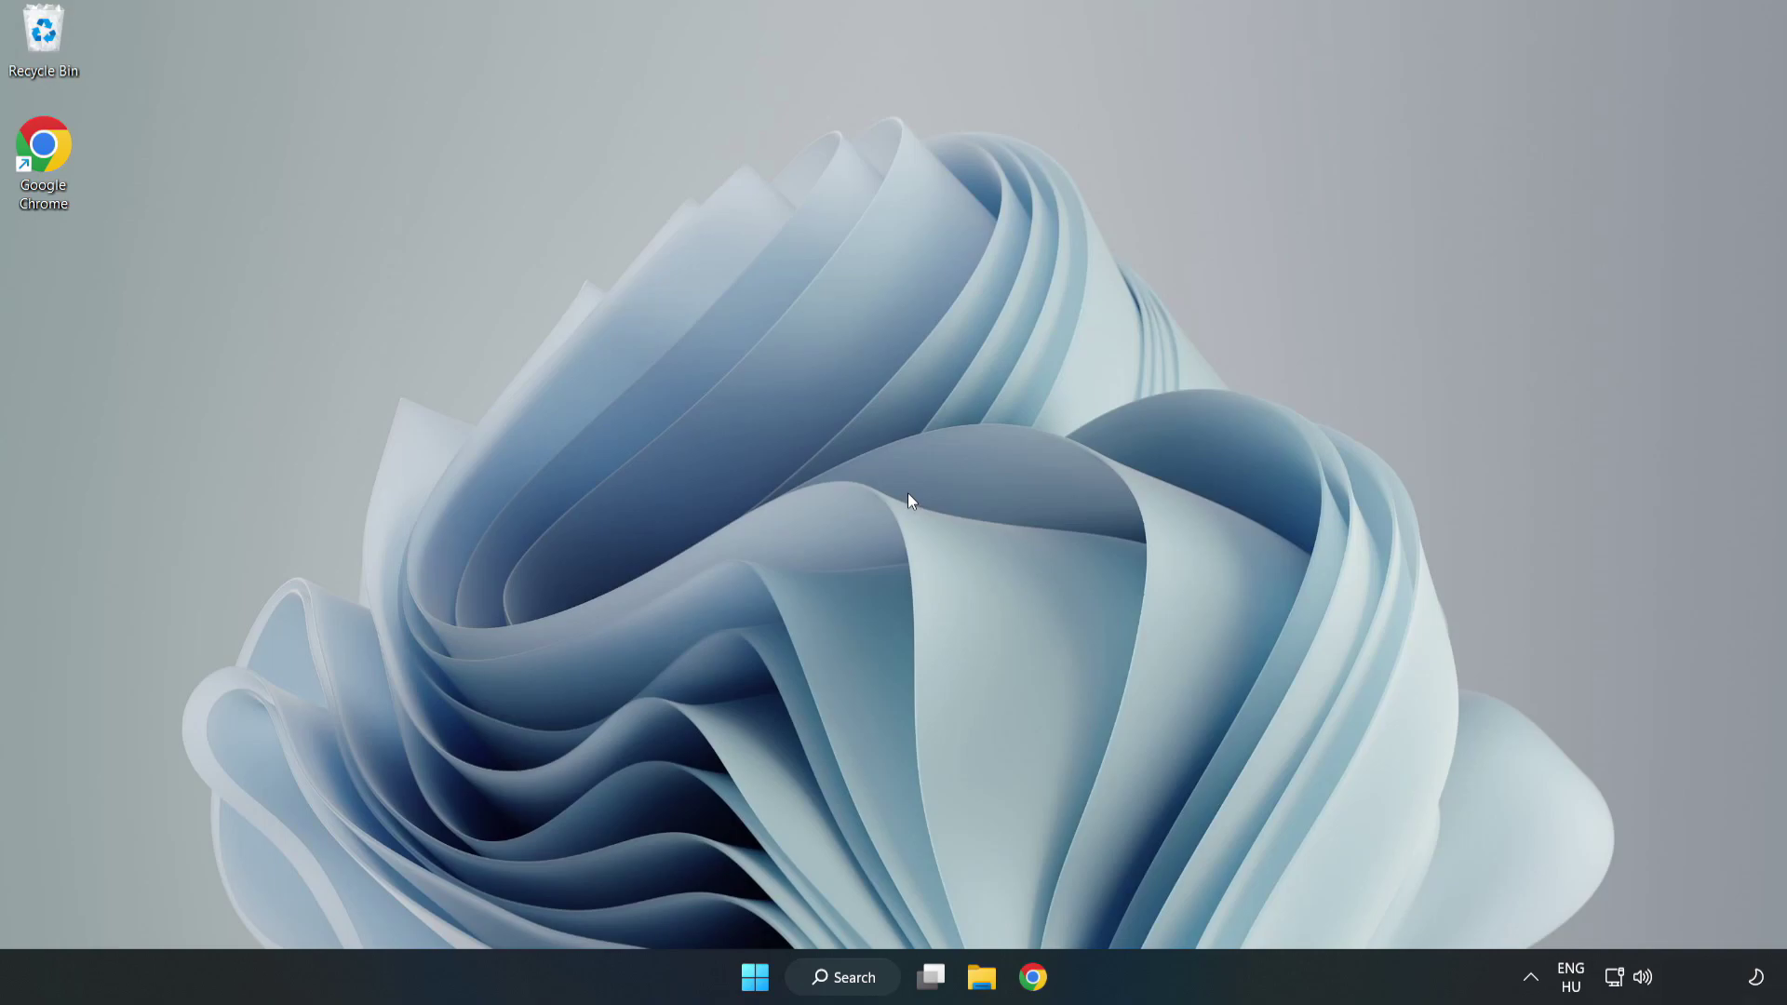
click(755, 977)
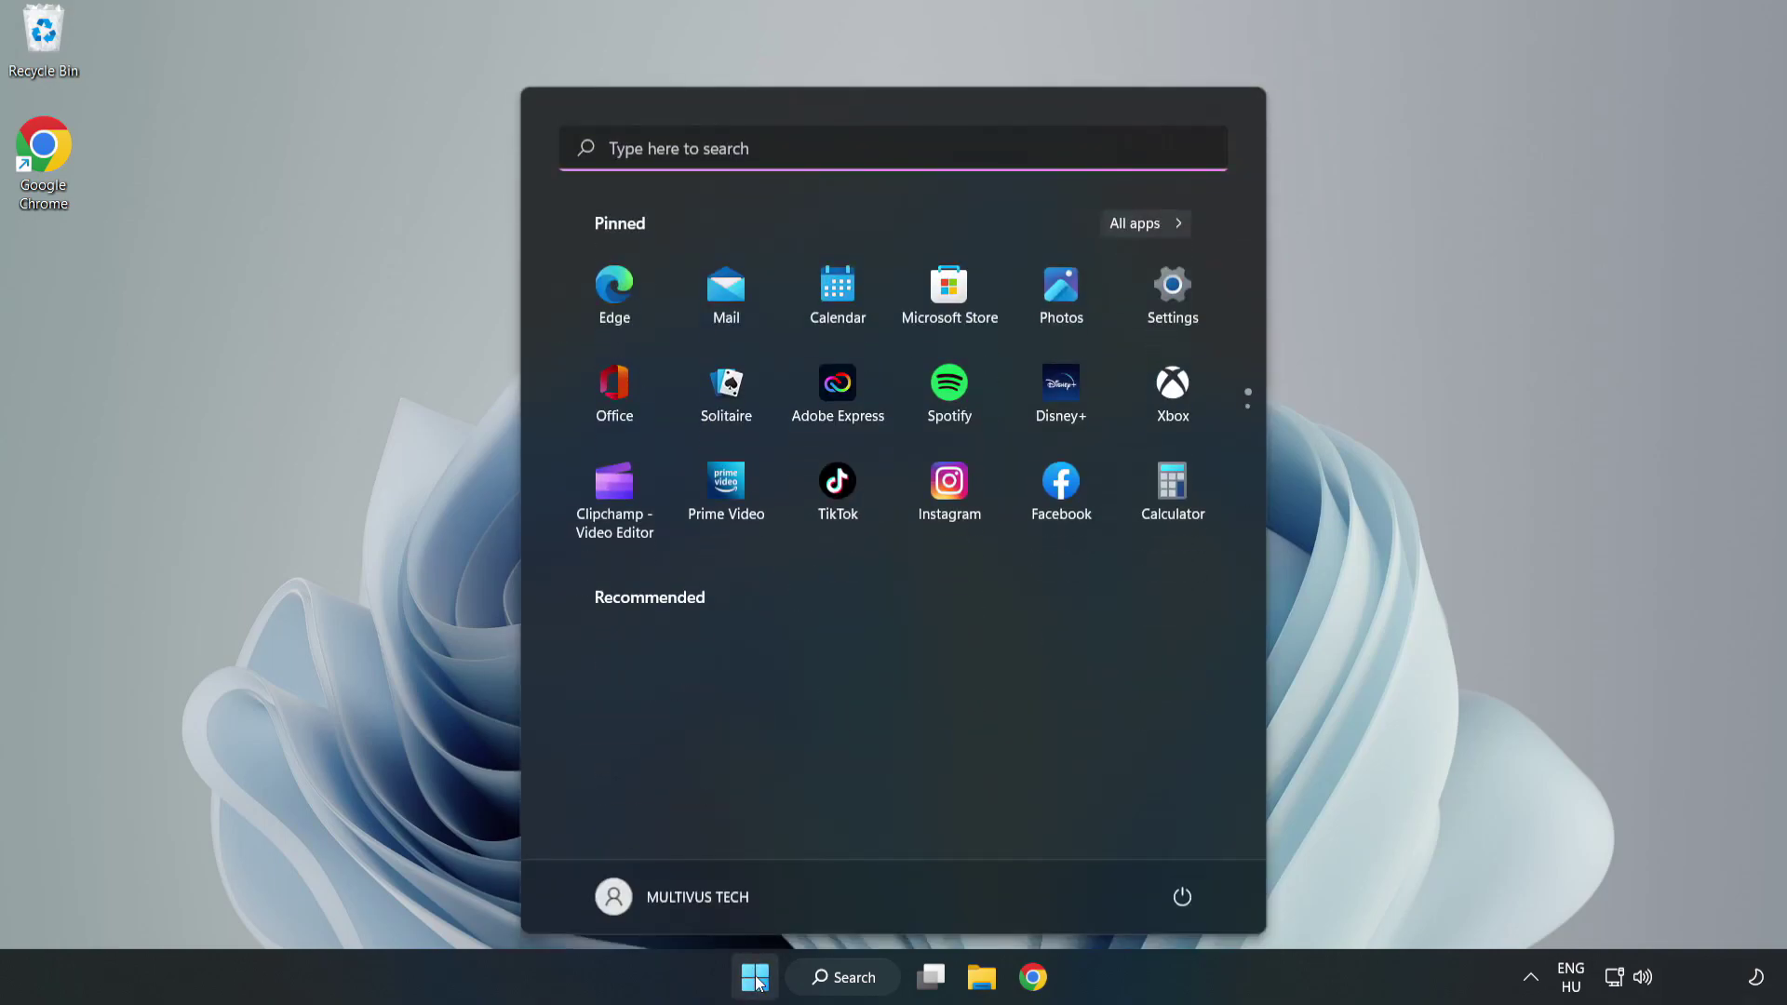
click(1183, 896)
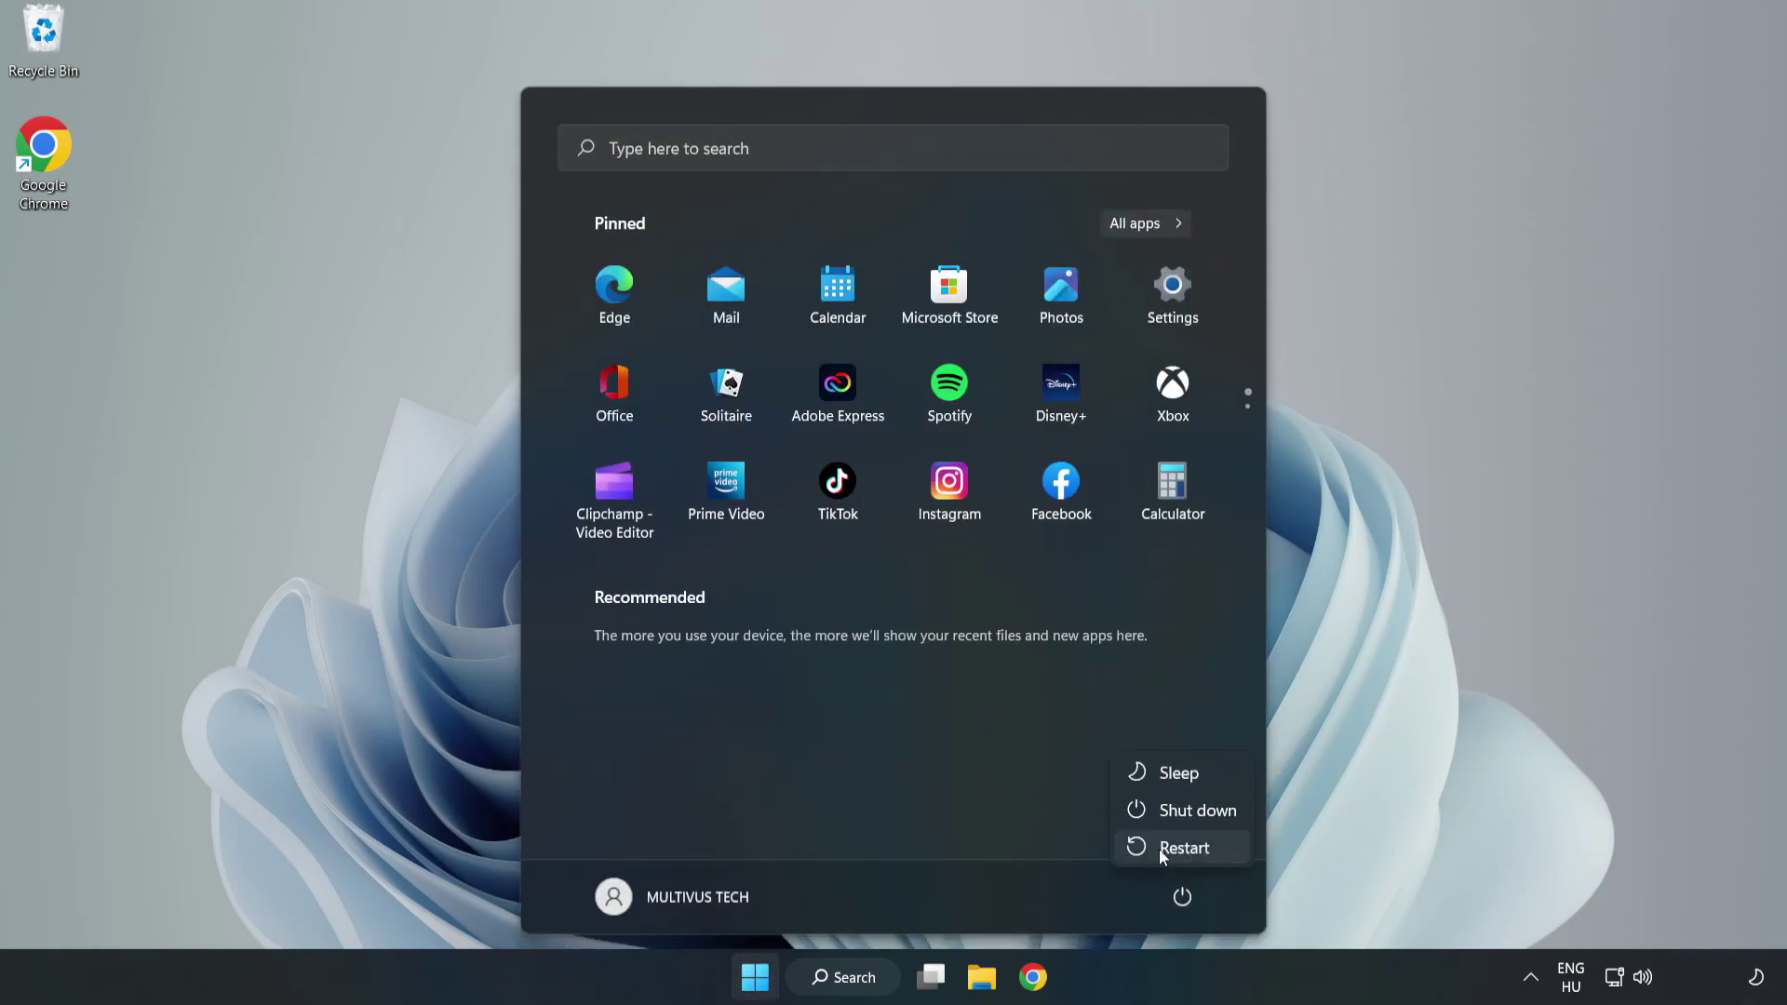